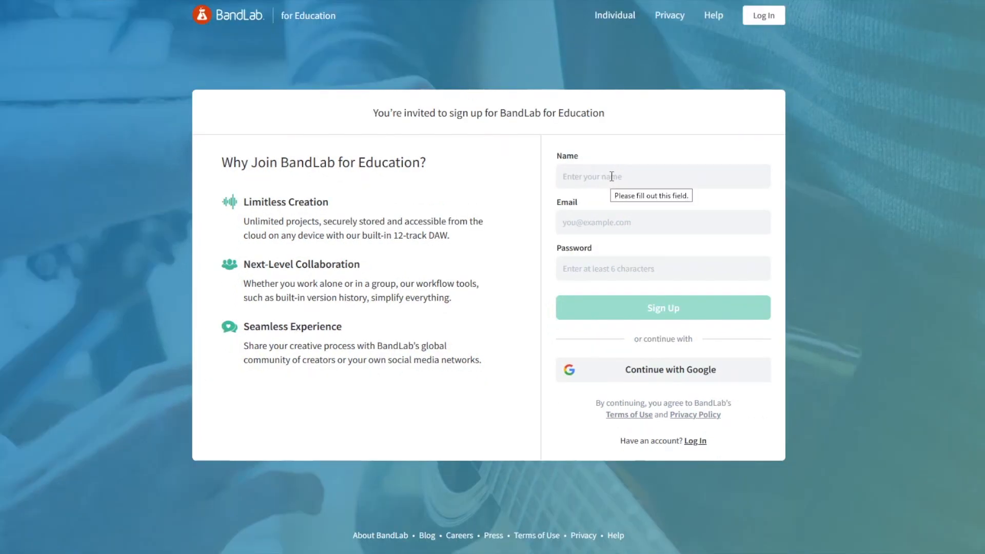
Step: Enter the student's full name in the sign-up form's Name field
{"action": "left_click", "coordinate": [611, 176]}
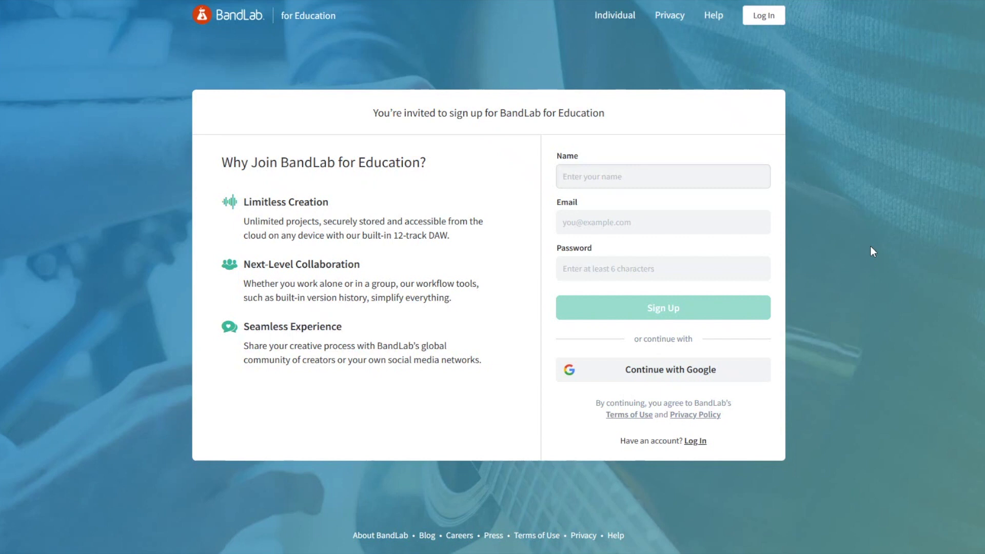
{"action": "left_click", "coordinate": [706, 219]}
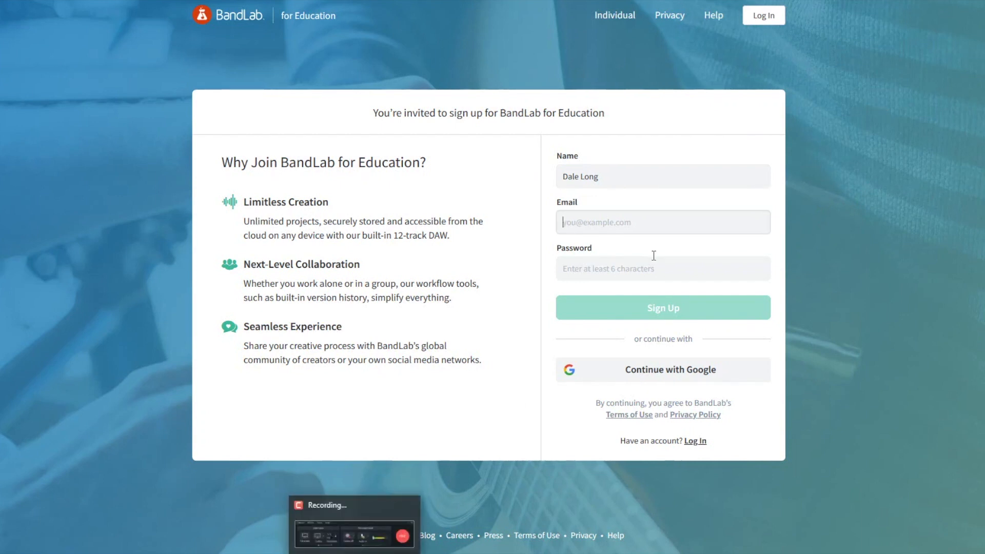
{"action": "left_click", "coordinate": [645, 189]}
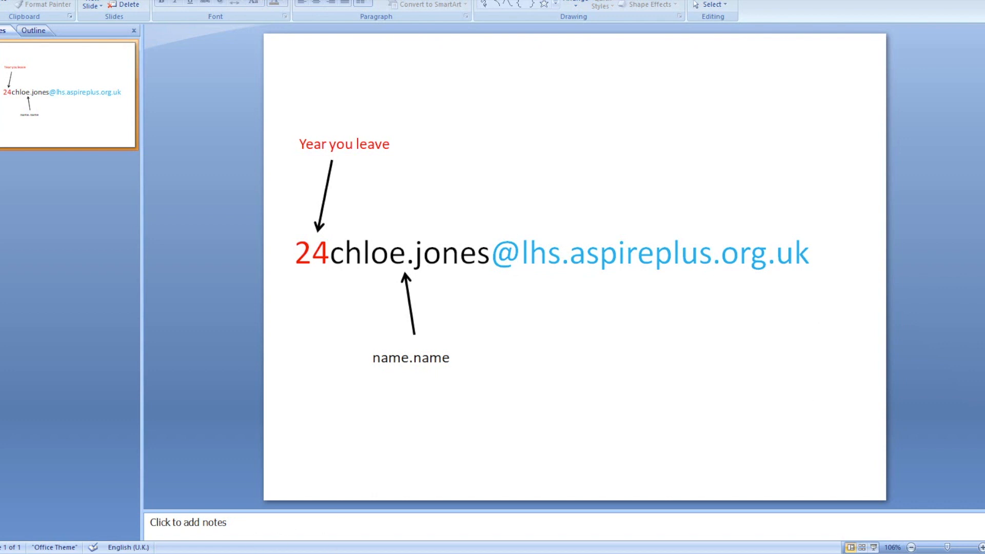
Step: Return from the PowerPoint email-format slide to the BandLab sign-up form
{"action": "left_click", "coordinate": [148, 552]}
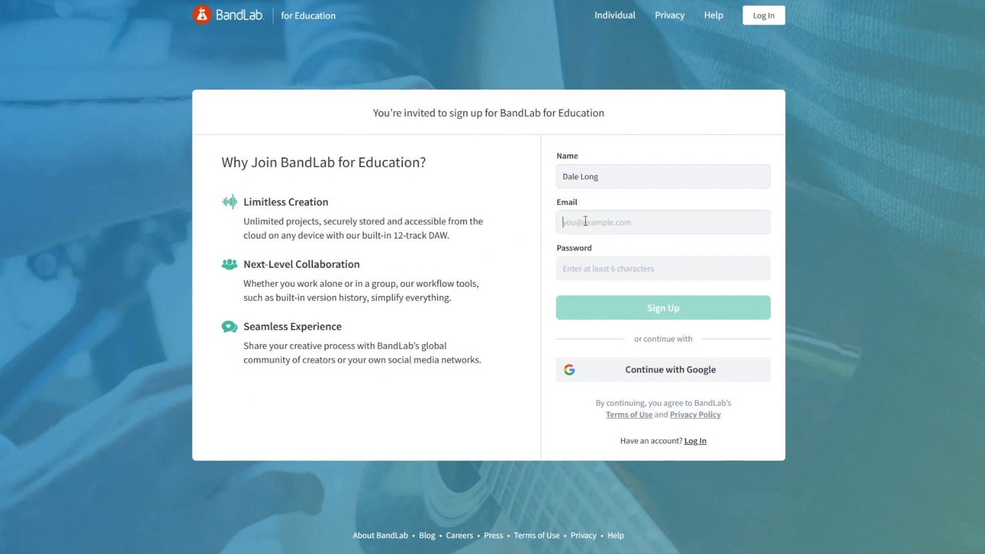
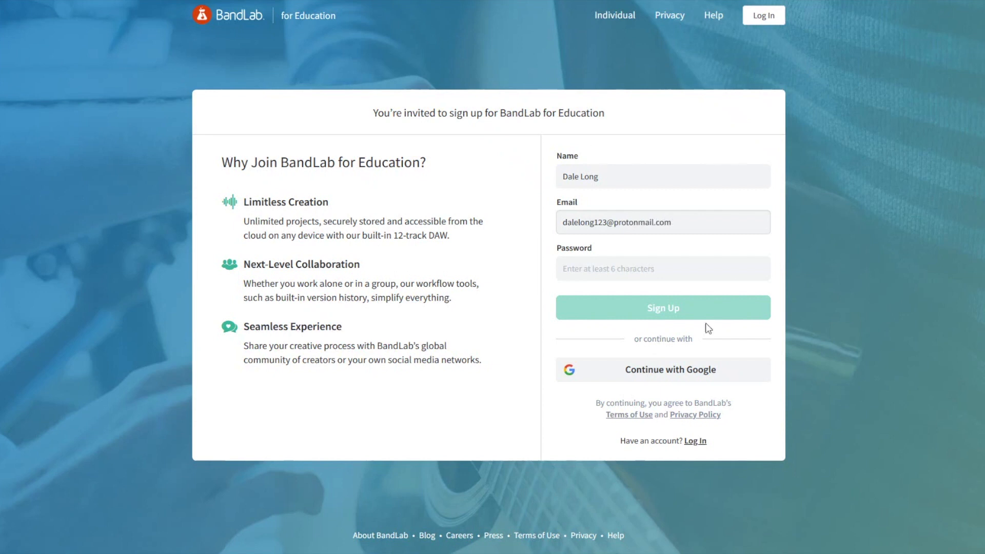
Step: Fill in the student's email address and a password on the sign-up form
{"action": "left_click", "coordinate": [591, 271]}
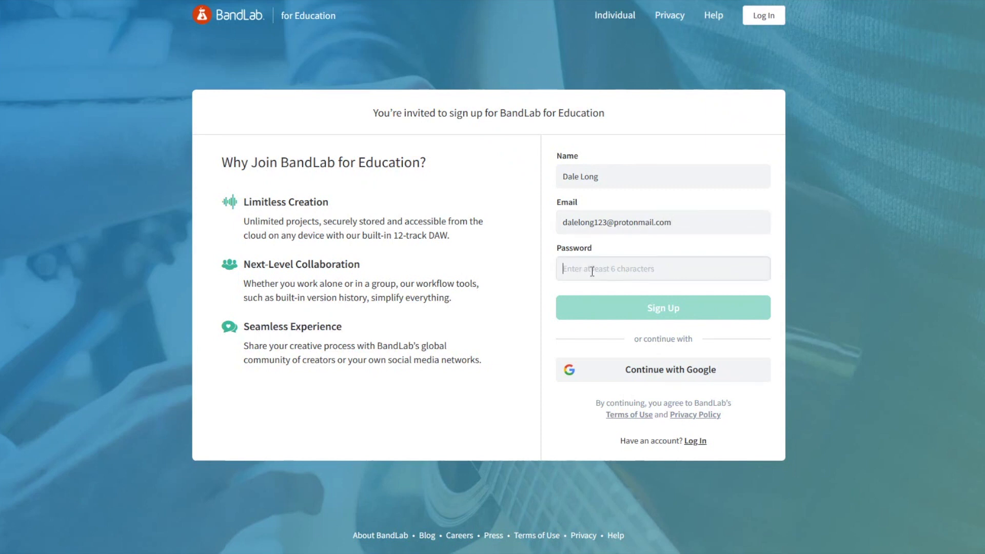
{"action": "type", "text": "•••••••••••••"}
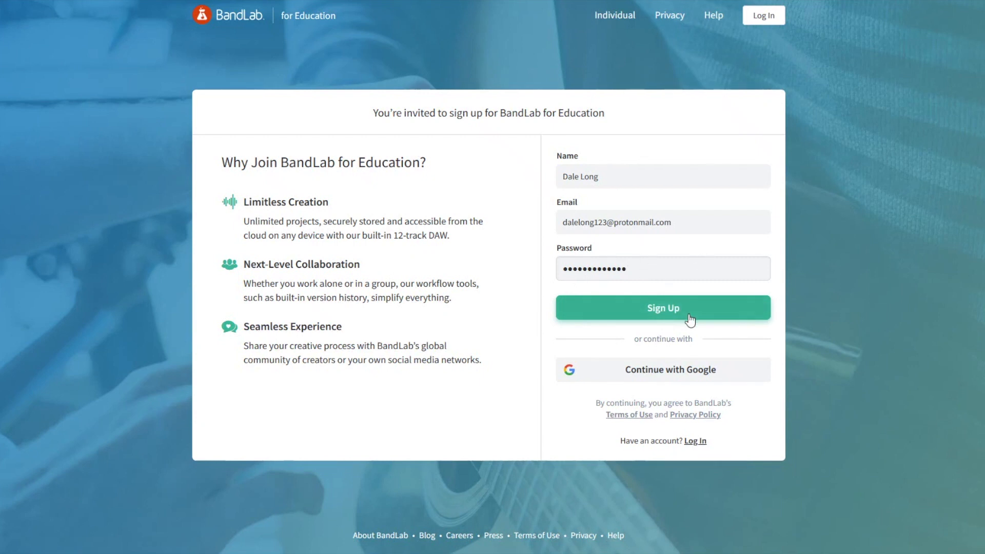
Step: Submit sign-up, pass the reCAPTCHA check, view class Assignments, then open My Library
{"action": "left_click", "coordinate": [667, 313]}
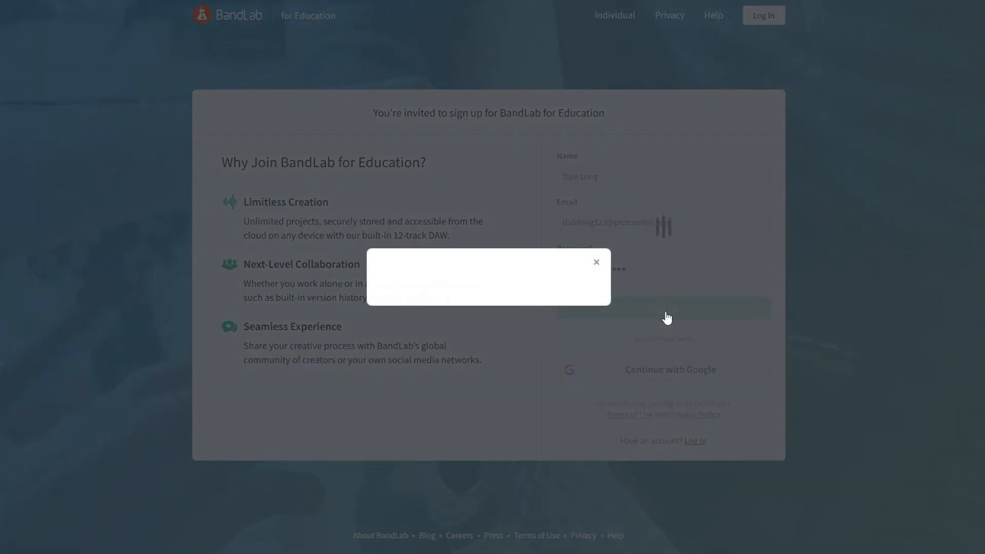
{"action": "left_click", "coordinate": [413, 276]}
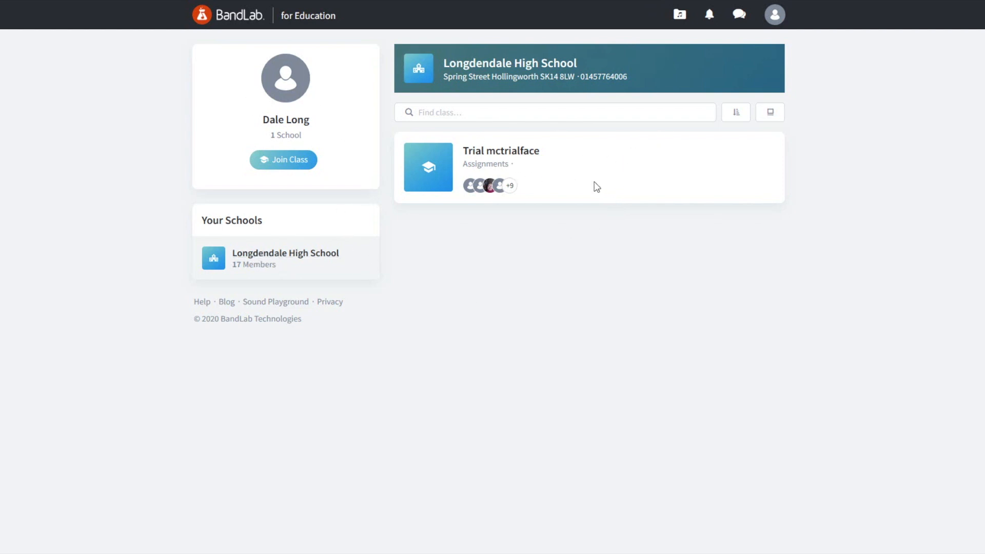
{"action": "left_click", "coordinate": [507, 169]}
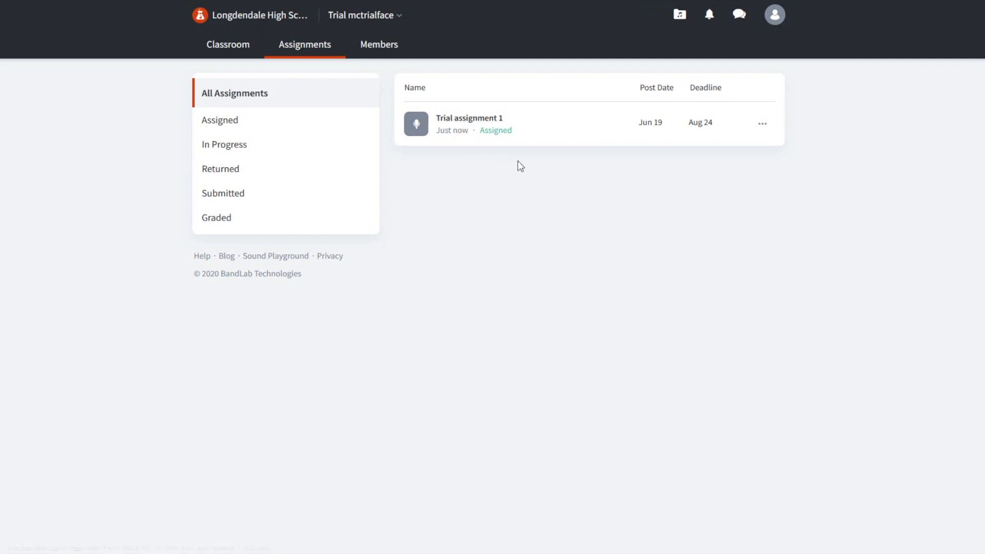
{"action": "left_click", "coordinate": [680, 17]}
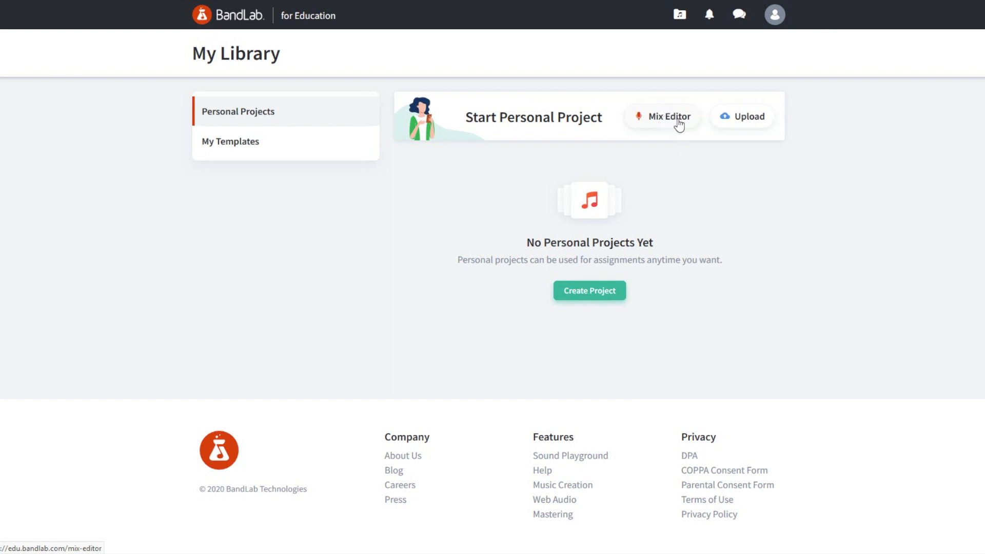
Step: Start a new Mix Editor project and choose Browse Loops for its first track
{"action": "left_click", "coordinate": [678, 123]}
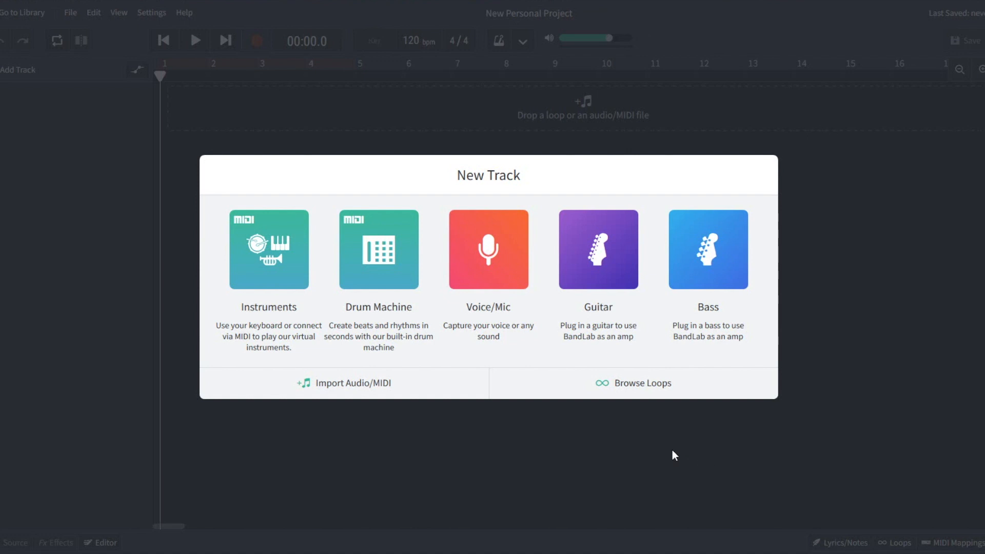
{"action": "left_click", "coordinate": [639, 389]}
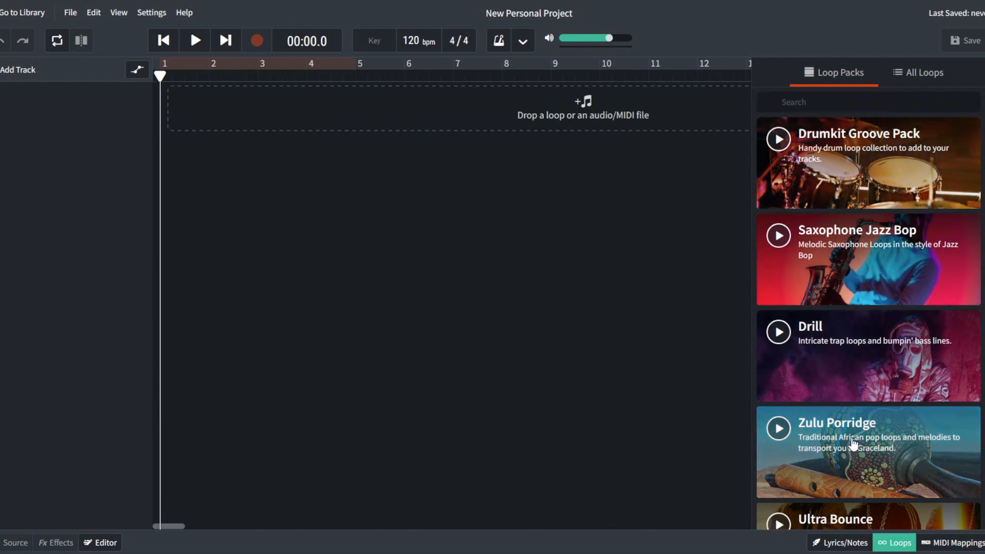
Step: Look through the All Loops list, then return to the Loop Packs collections
{"action": "scroll", "coordinate": [841, 421], "scroll_direction": "down", "scroll_amount": 3}
{"action": "scroll", "coordinate": [872, 354], "scroll_direction": "down", "scroll_amount": 3}
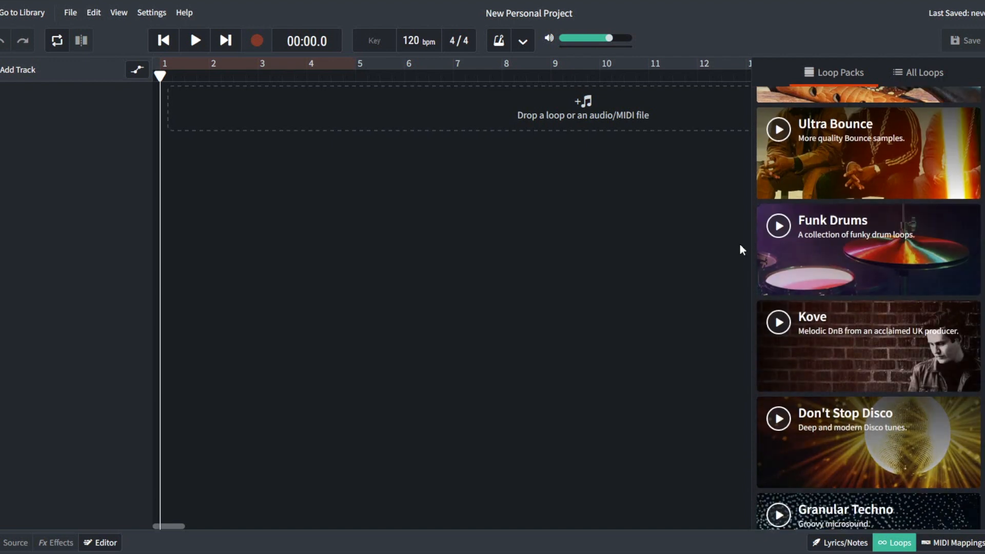
{"action": "scroll", "coordinate": [867, 287], "scroll_direction": "up", "scroll_amount": 6}
{"action": "left_click", "coordinate": [918, 73]}
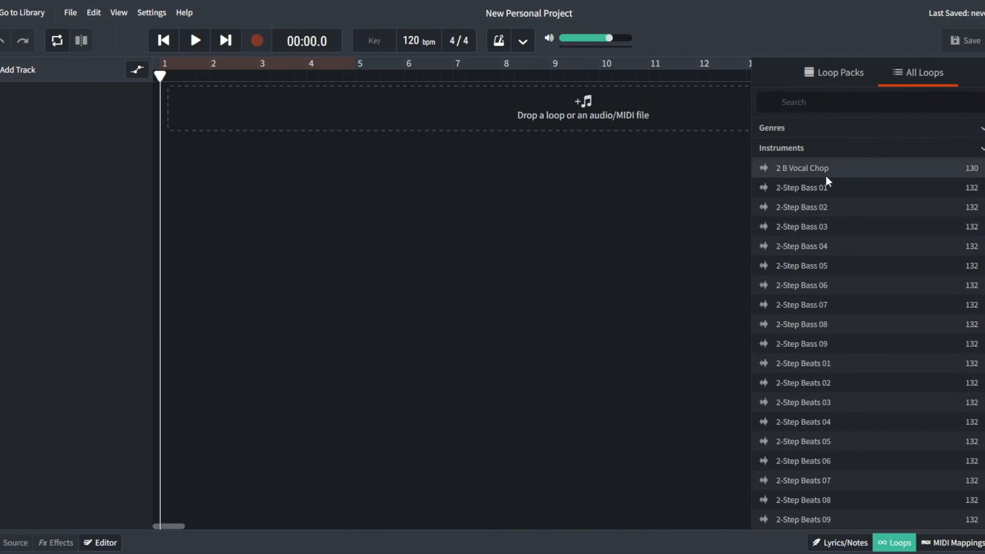
{"action": "scroll", "coordinate": [831, 381], "scroll_direction": "down", "scroll_amount": 5}
{"action": "scroll", "coordinate": [831, 379], "scroll_direction": "up", "scroll_amount": 5}
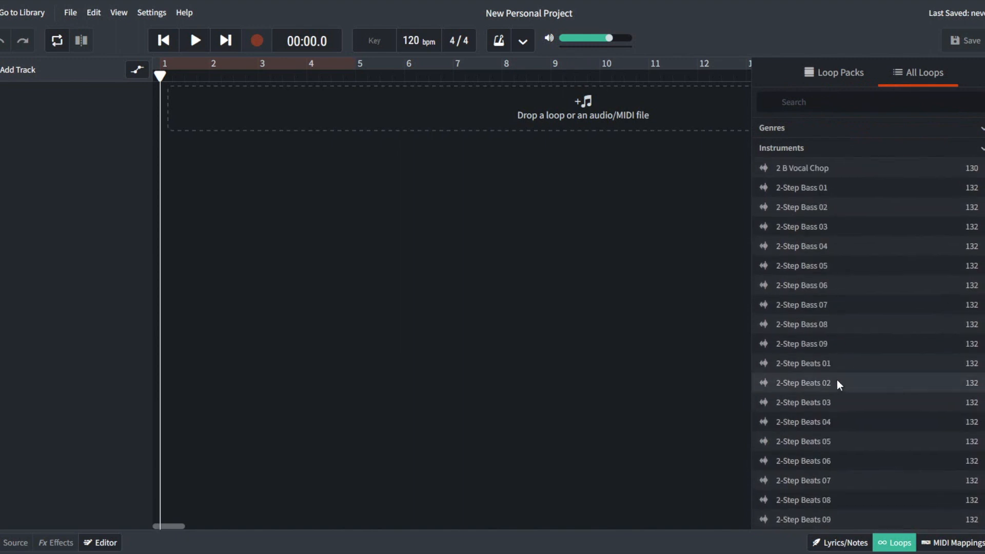
{"action": "scroll", "coordinate": [982, 208], "scroll_direction": "down", "scroll_amount": 10}
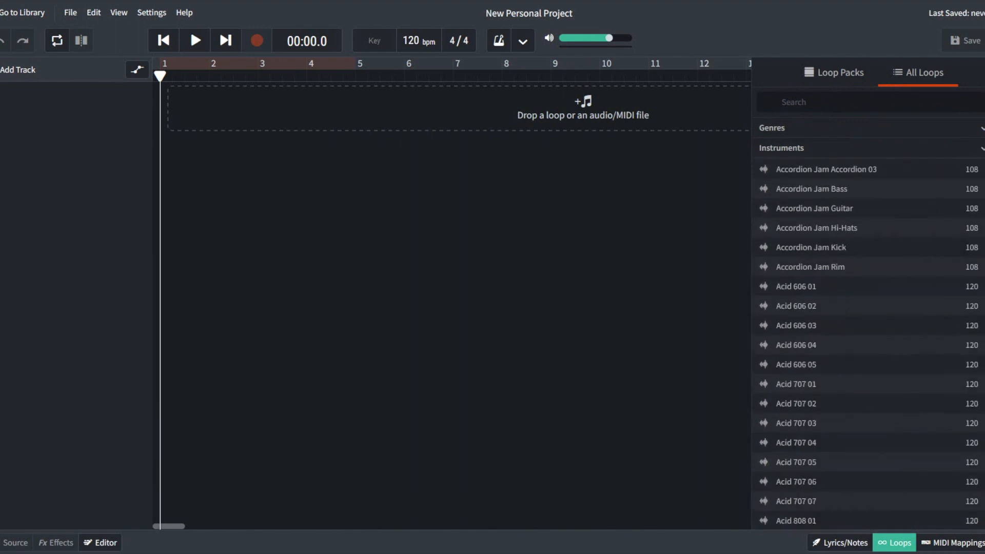
{"action": "scroll", "coordinate": [868, 501], "scroll_direction": "down", "scroll_amount": 15}
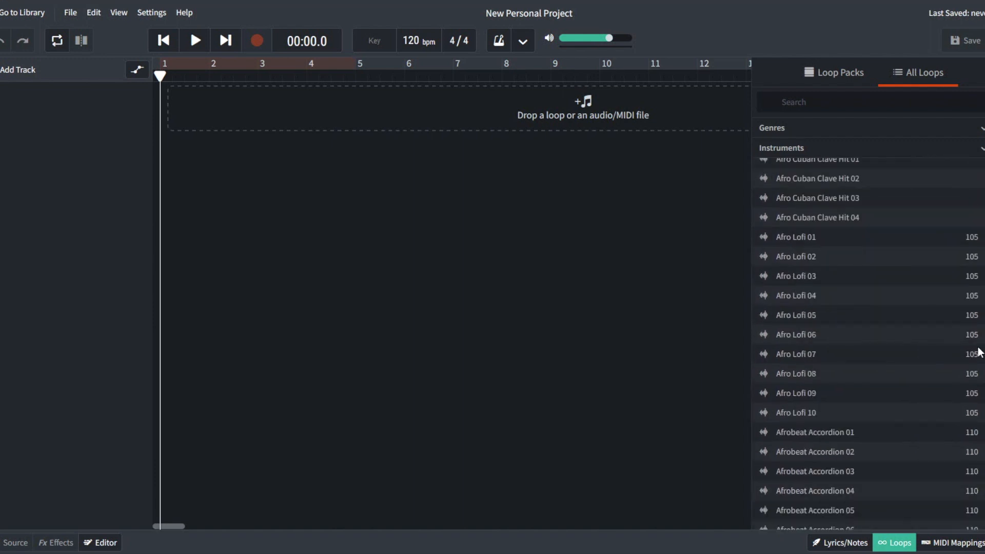
{"action": "scroll", "coordinate": [869, 344], "scroll_direction": "up", "scroll_amount": 20}
{"action": "left_click", "coordinate": [826, 72]}
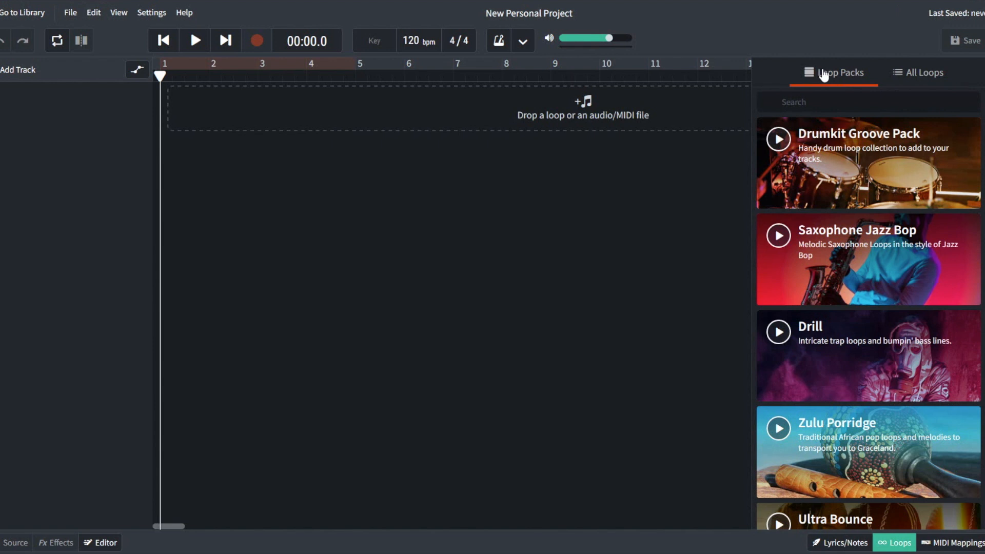
Step: Filter the loop browser to the Funk Drums pack's 120 bpm Skin loops
{"action": "scroll", "coordinate": [867, 305], "scroll_direction": "down", "scroll_amount": 2}
{"action": "scroll", "coordinate": [865, 306], "scroll_direction": "down", "scroll_amount": 4}
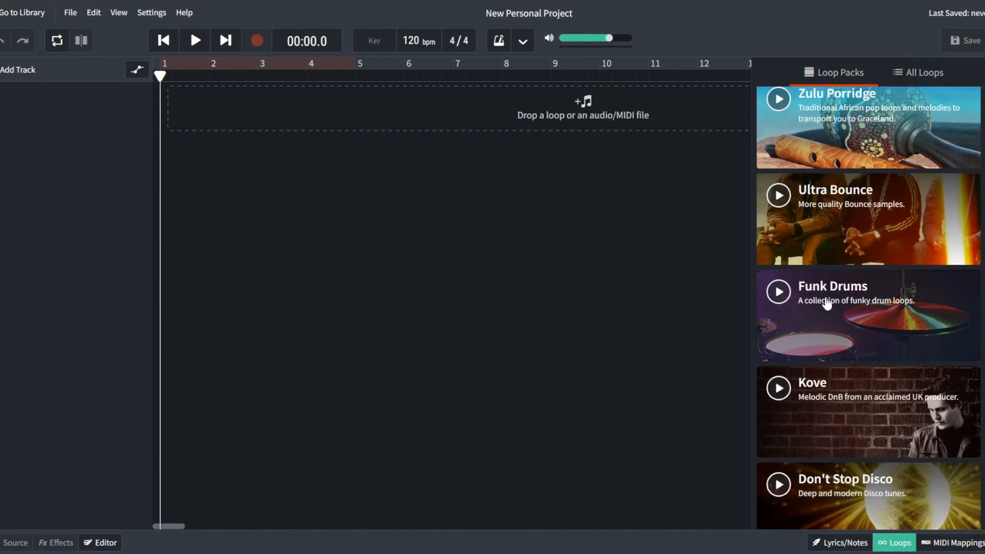
{"action": "left_click", "coordinate": [854, 306]}
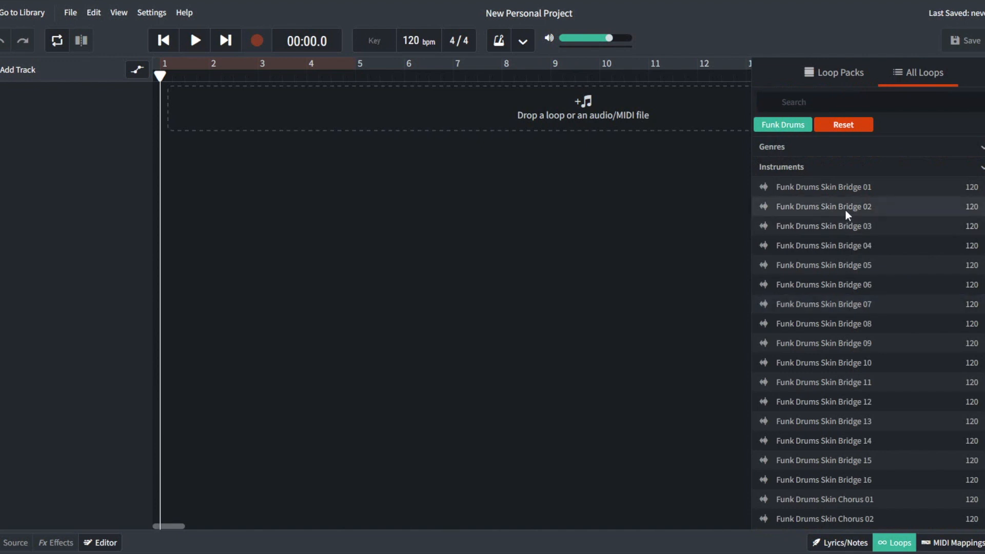
{"action": "scroll", "coordinate": [858, 368], "scroll_direction": "down", "scroll_amount": 10}
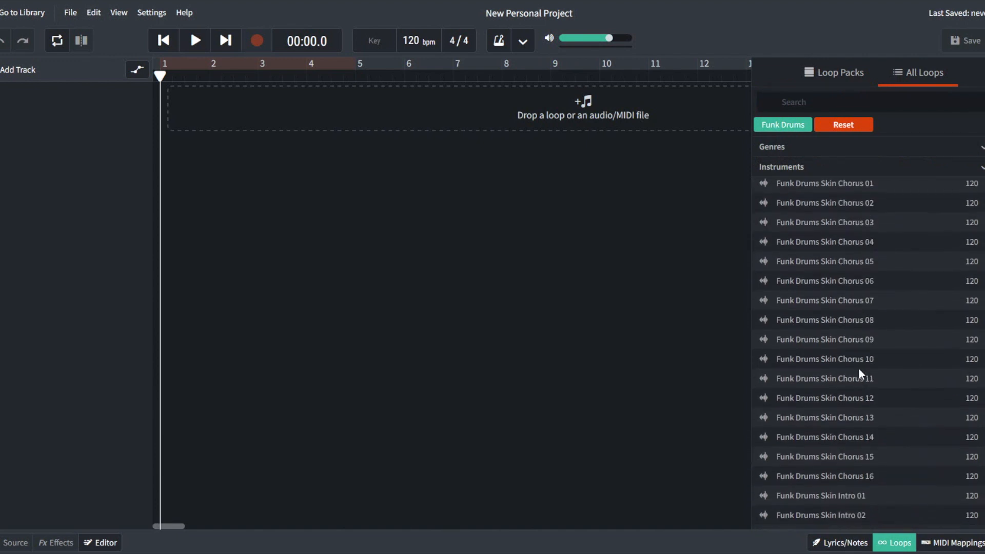
{"action": "scroll", "coordinate": [859, 368], "scroll_direction": "down", "scroll_amount": 10}
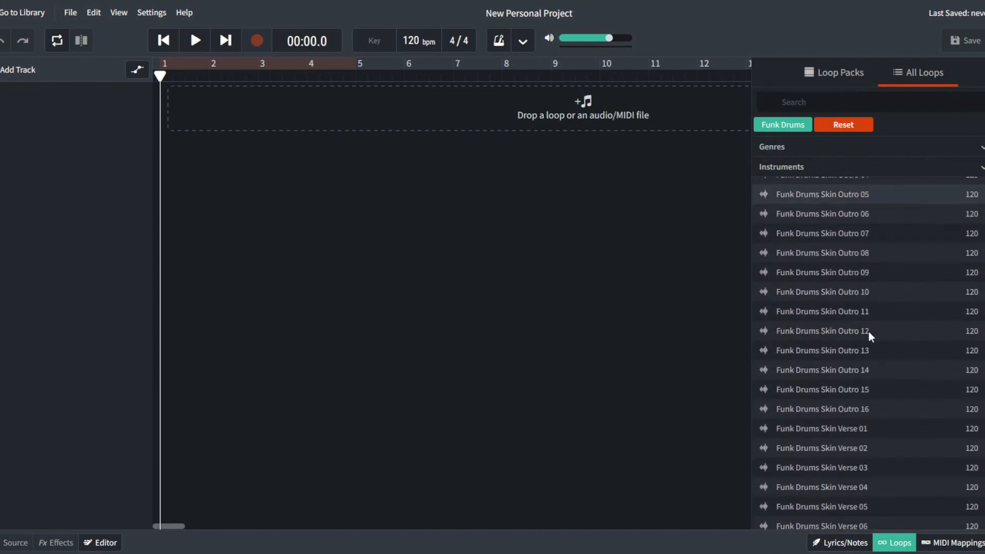
{"action": "scroll", "coordinate": [866, 331], "scroll_direction": "down", "scroll_amount": 5}
{"action": "scroll", "coordinate": [798, 320], "scroll_direction": "up", "scroll_amount": 6}
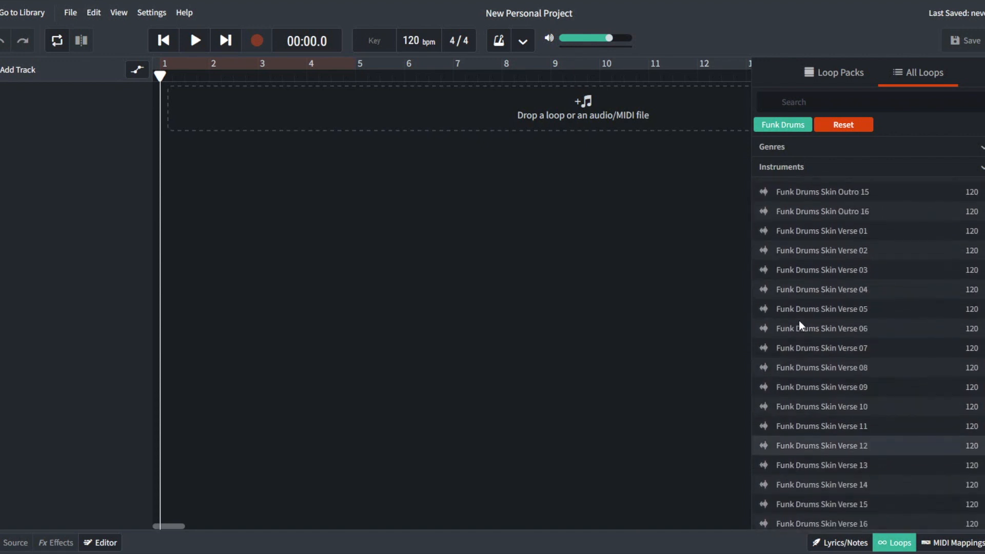
Step: Preview Funk Drums Skin Verse 01 and place its clip at bar 1 on a new track
{"action": "left_click", "coordinate": [764, 297]}
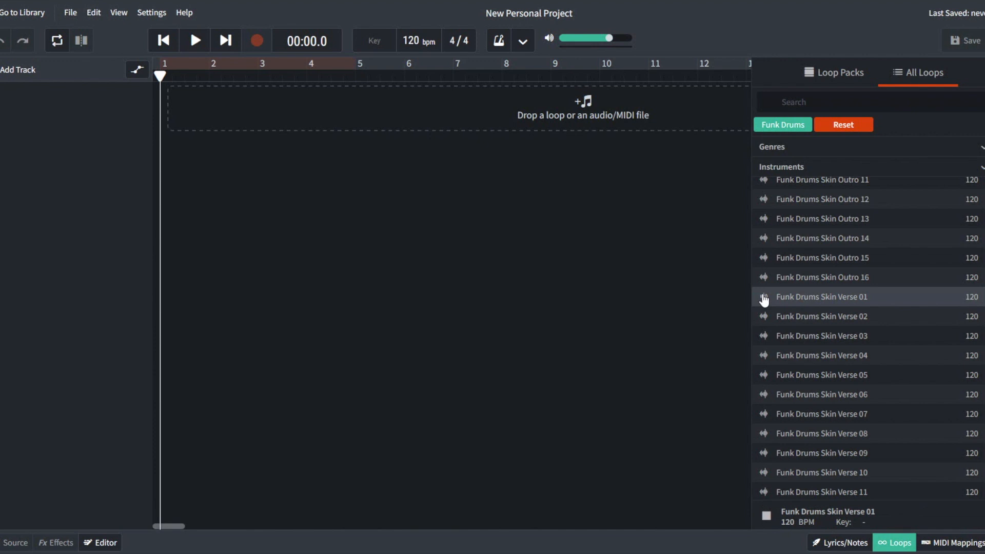
{"action": "left_click_drag", "start_coordinate": [814, 297], "coordinate": [172, 101]}
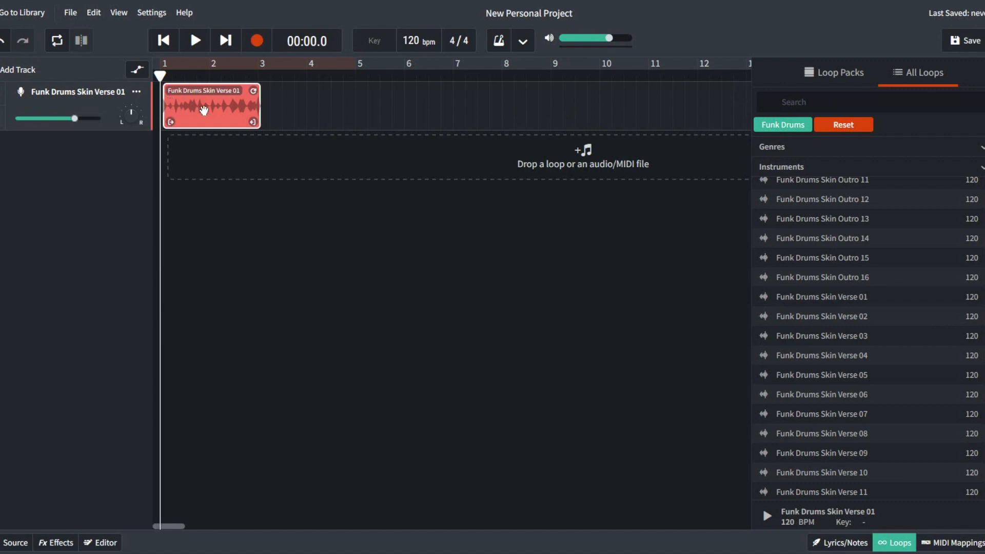
{"action": "left_click", "coordinate": [176, 114]}
{"action": "left_click_drag", "start_coordinate": [200, 114], "coordinate": [181, 107]}
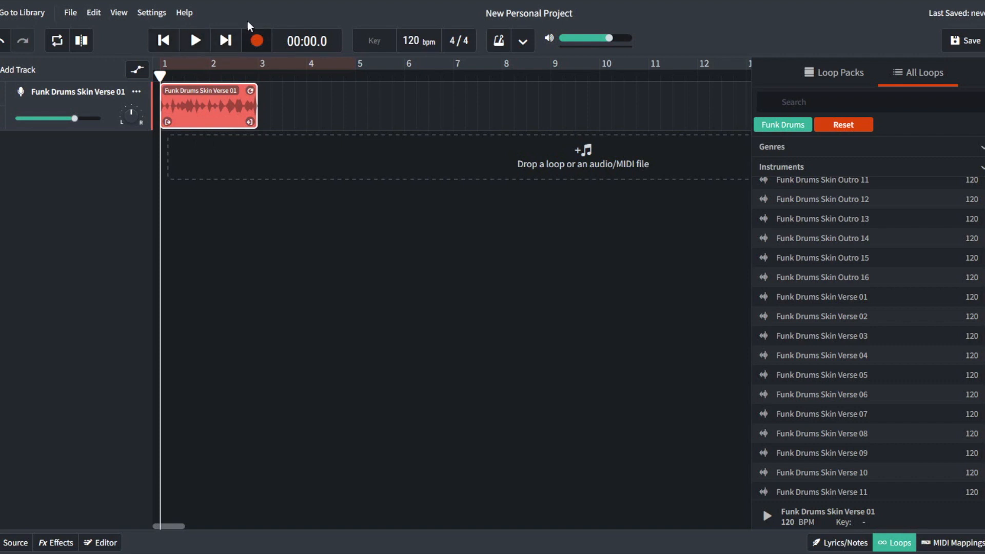
Step: Loop the drum clip from bar 3 out to bar 5, checking it with playback
{"action": "left_click", "coordinate": [196, 42]}
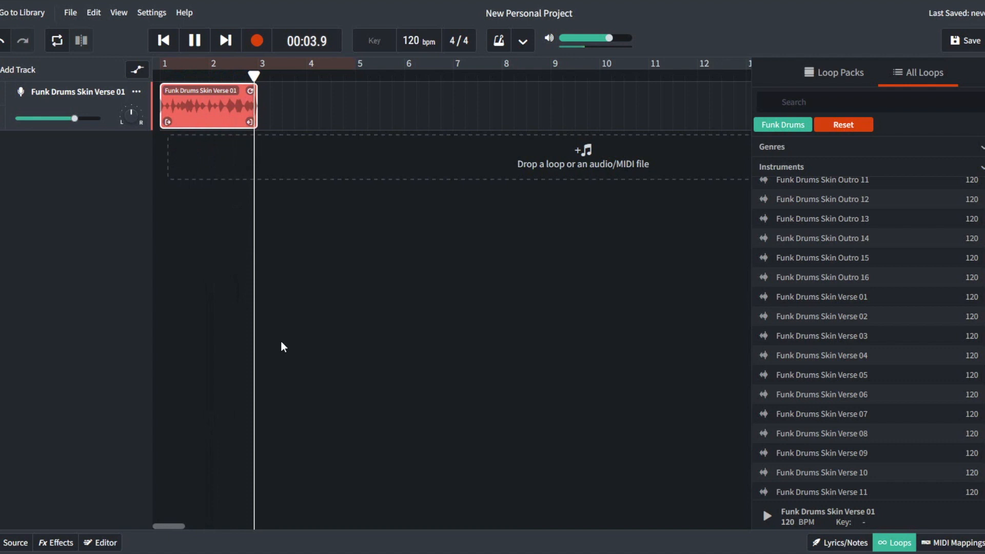
{"action": "left_click", "coordinate": [194, 40]}
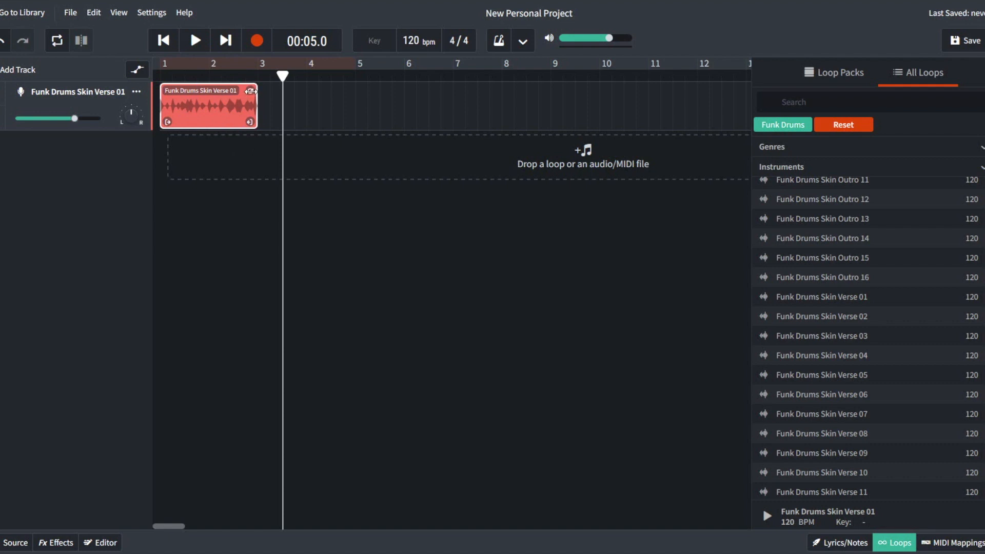
{"action": "left_click_drag", "start_coordinate": [252, 91], "coordinate": [353, 88]}
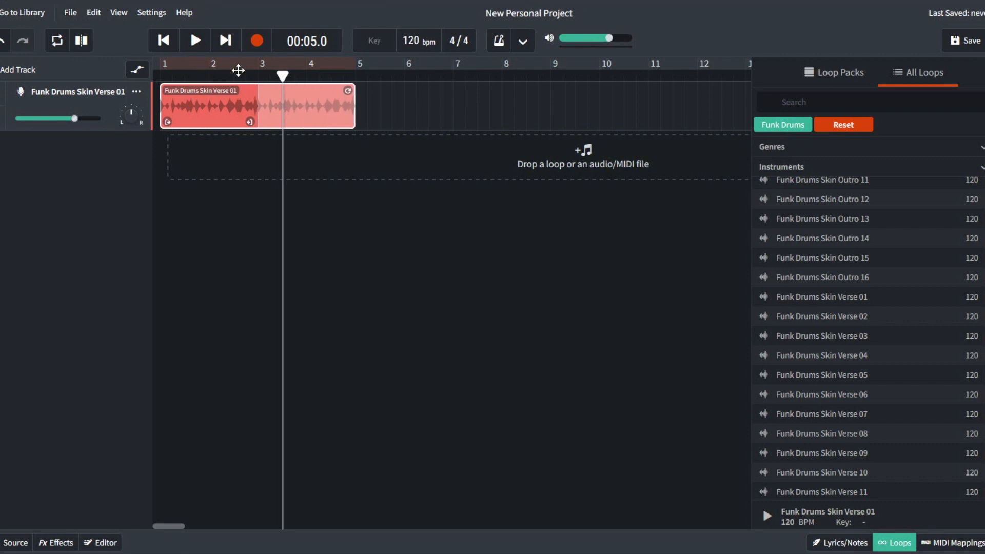
{"action": "left_click", "coordinate": [196, 41]}
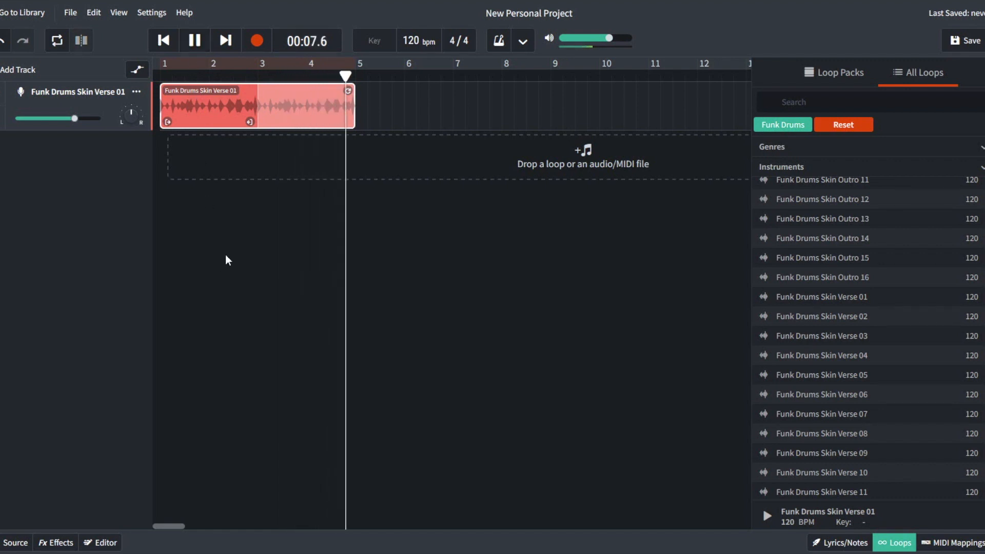
{"action": "left_click", "coordinate": [194, 46]}
{"action": "left_click", "coordinate": [163, 40]}
{"action": "left_click", "coordinate": [164, 41]}
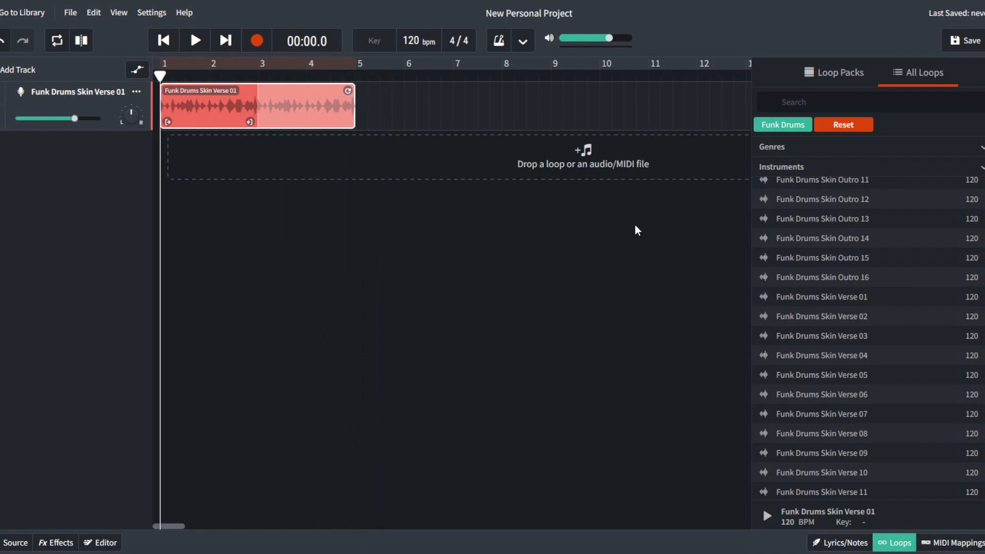
Step: Reset the Funk Drums filter and return to the unfiltered All Loops list
{"action": "left_click", "coordinate": [864, 130]}
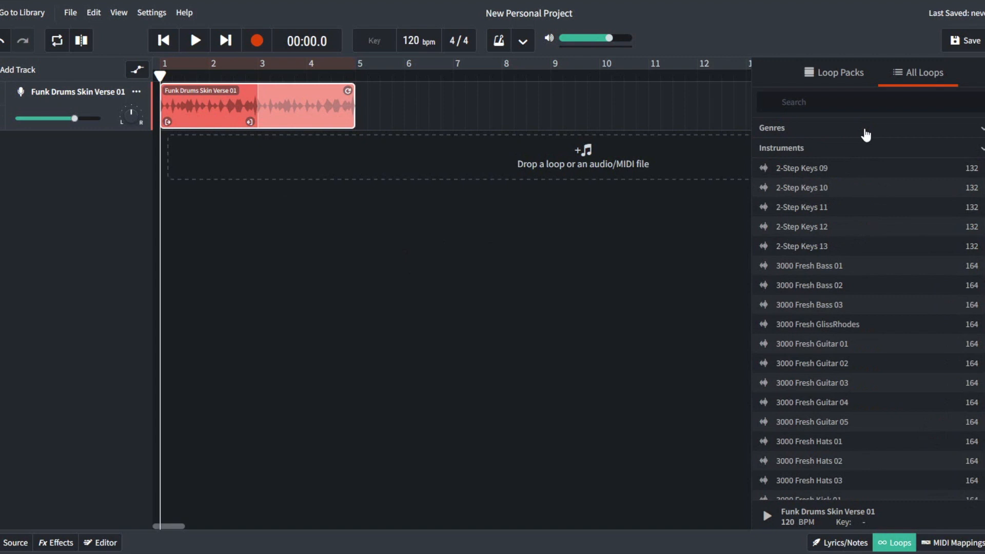
{"action": "left_click", "coordinate": [841, 82]}
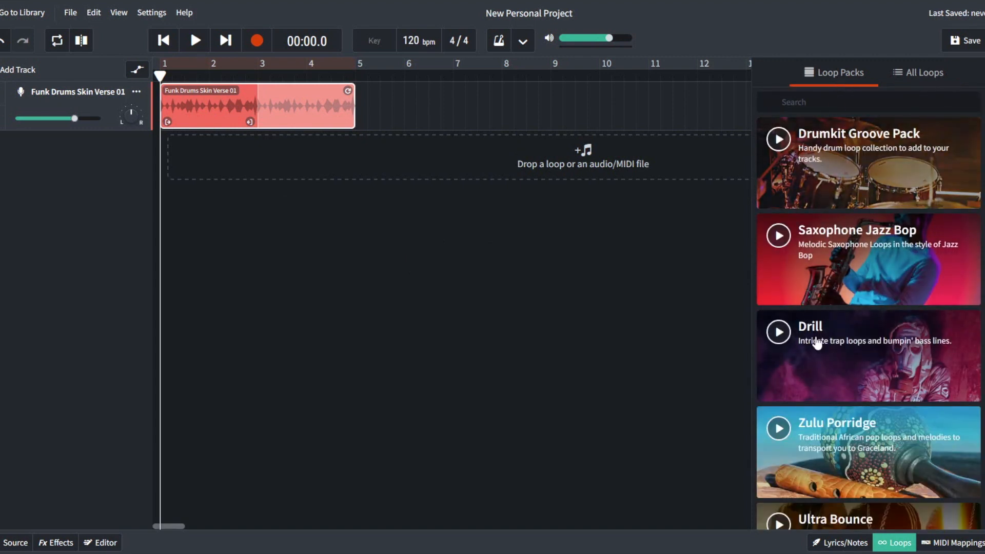
{"action": "left_click", "coordinate": [913, 72]}
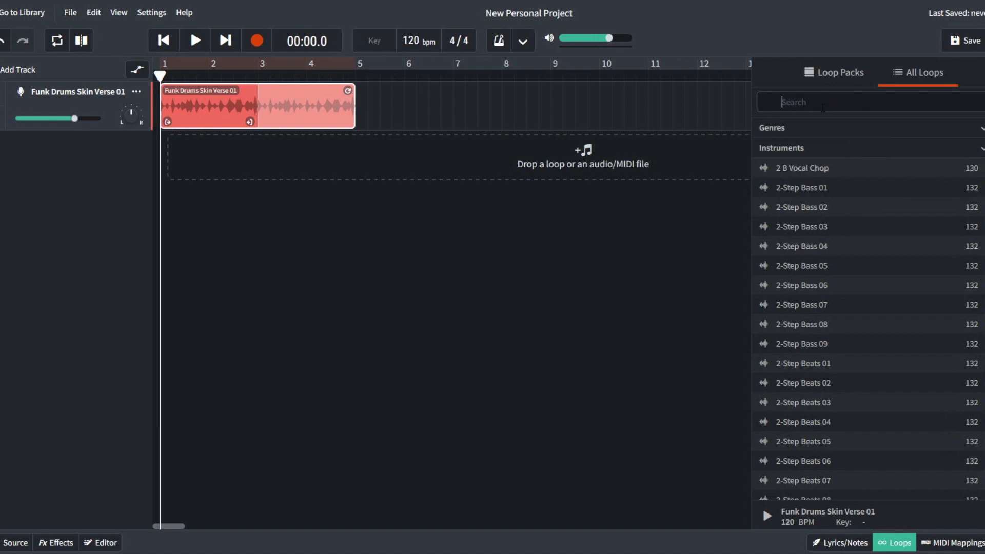
Step: Search loops for 'bass' and audition Afrobeat Bass 16, Bass High Vocal Chop and Bass Stomps 02
{"action": "type", "text": "ss"}
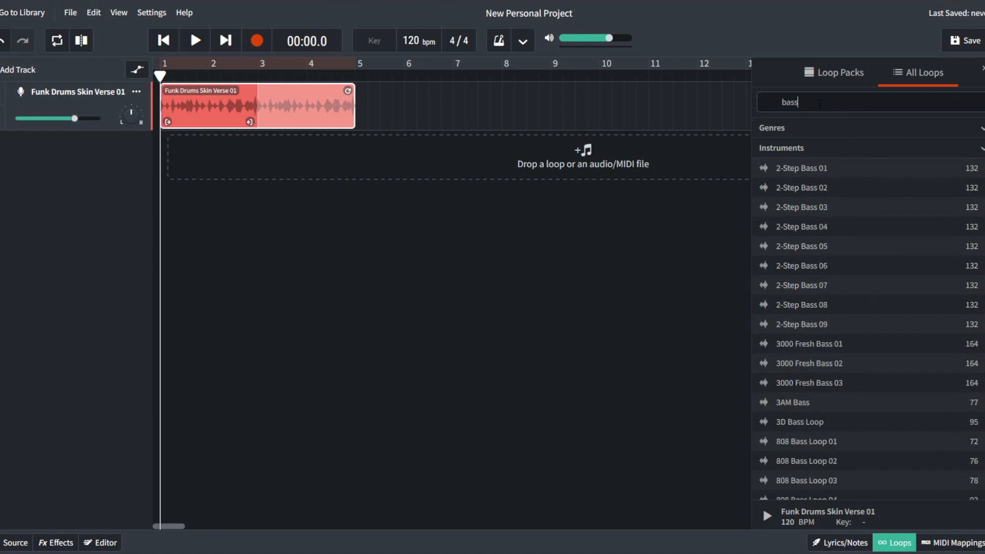
{"action": "scroll", "coordinate": [838, 263], "scroll_direction": "down", "scroll_amount": 10}
{"action": "scroll", "coordinate": [839, 257], "scroll_direction": "down", "scroll_amount": 3}
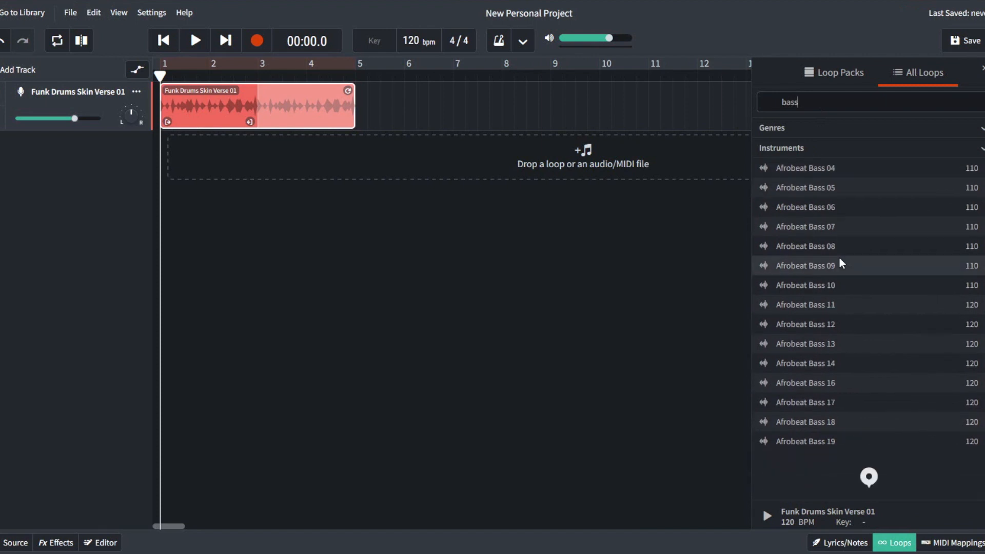
{"action": "left_click", "coordinate": [763, 384]}
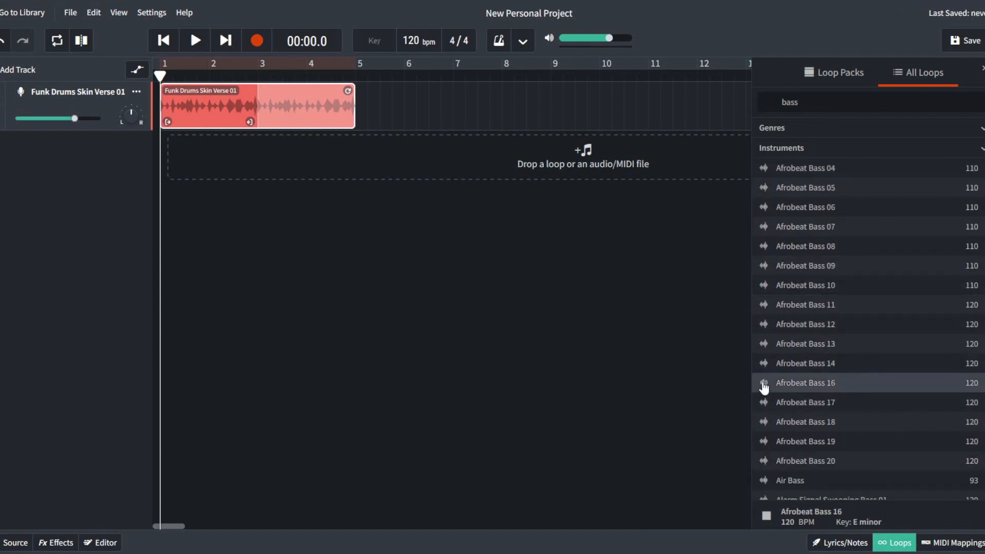
{"action": "left_click", "coordinate": [763, 385]}
{"action": "scroll", "coordinate": [783, 353], "scroll_direction": "down", "scroll_amount": 10}
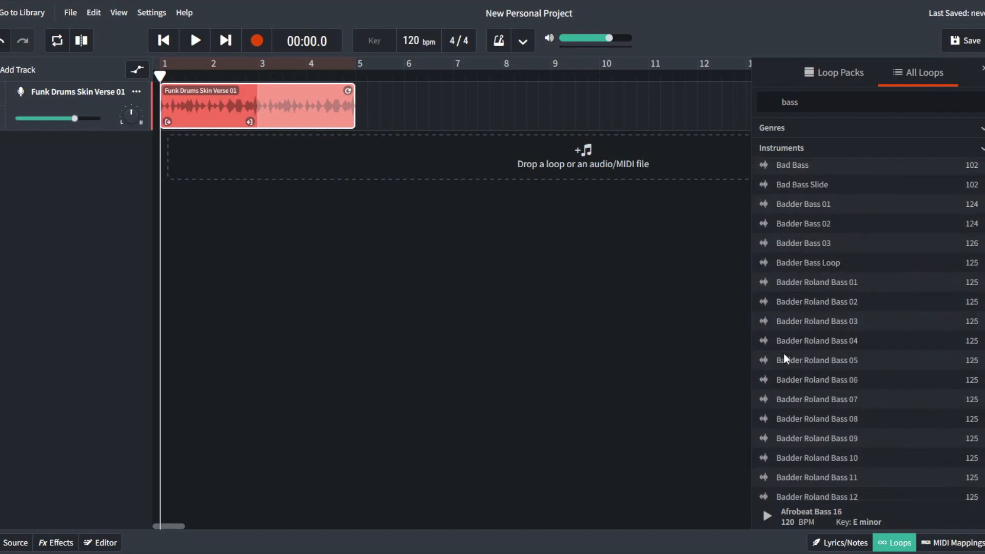
{"action": "left_click", "coordinate": [765, 361]}
{"action": "scroll", "coordinate": [766, 366], "scroll_direction": "down", "scroll_amount": 4}
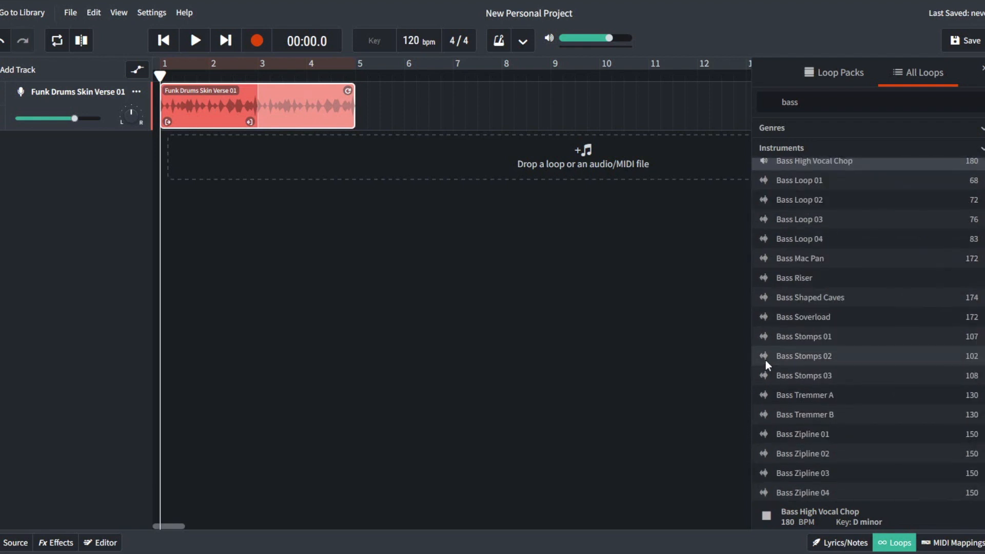
{"action": "left_click", "coordinate": [764, 356]}
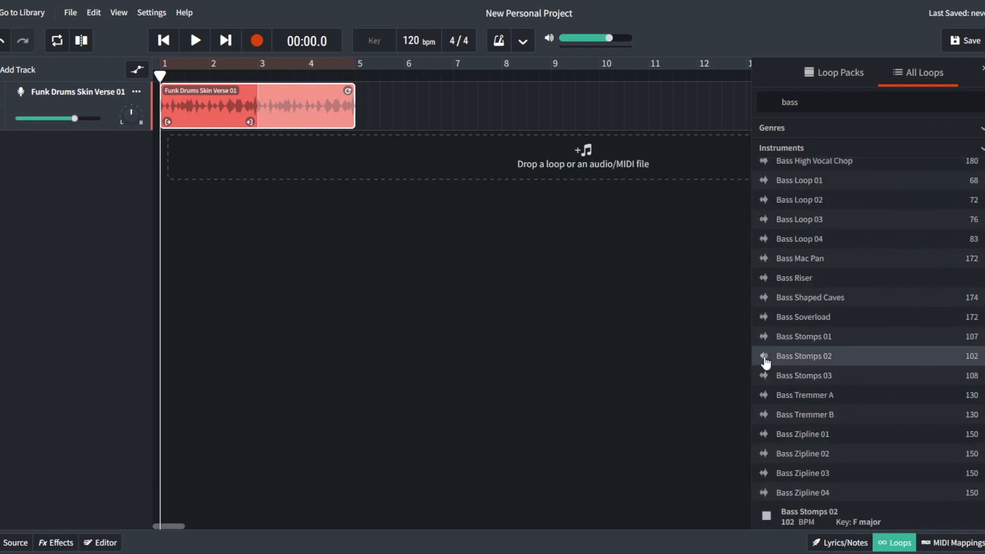
Step: Audition Bassline House Organ 03, then load Bounce Bass 11 for preview
{"action": "scroll", "coordinate": [765, 359], "scroll_direction": "down", "scroll_amount": 7}
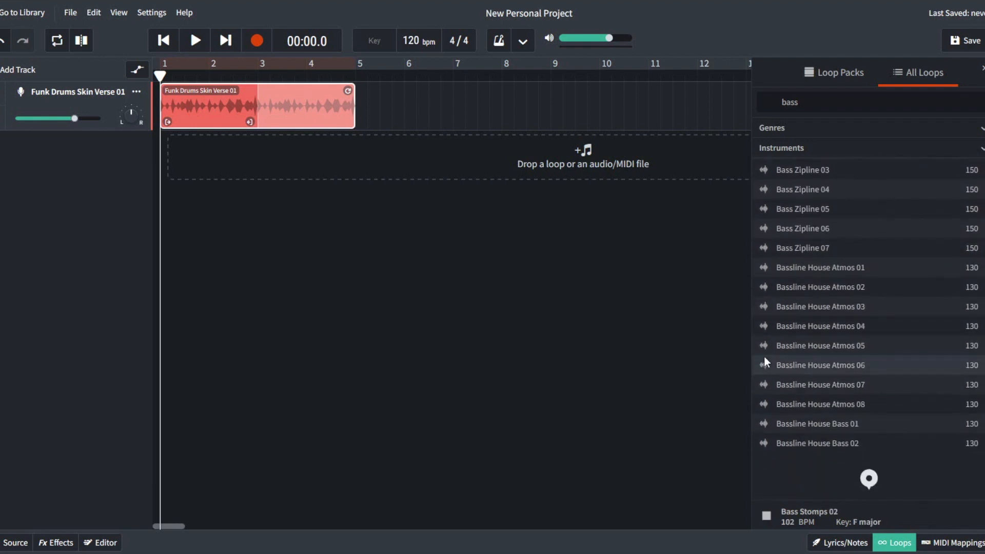
{"action": "scroll", "coordinate": [764, 359], "scroll_direction": "down", "scroll_amount": 12}
{"action": "left_click", "coordinate": [763, 412]}
{"action": "scroll", "coordinate": [777, 390], "scroll_direction": "down", "scroll_amount": 15}
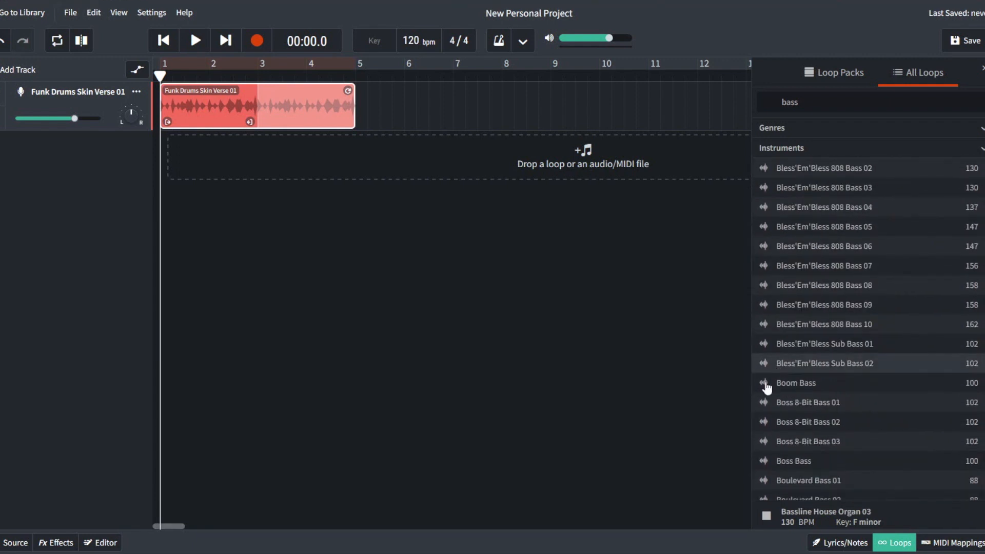
{"action": "scroll", "coordinate": [767, 380], "scroll_direction": "down", "scroll_amount": 10}
{"action": "left_click", "coordinate": [764, 364]}
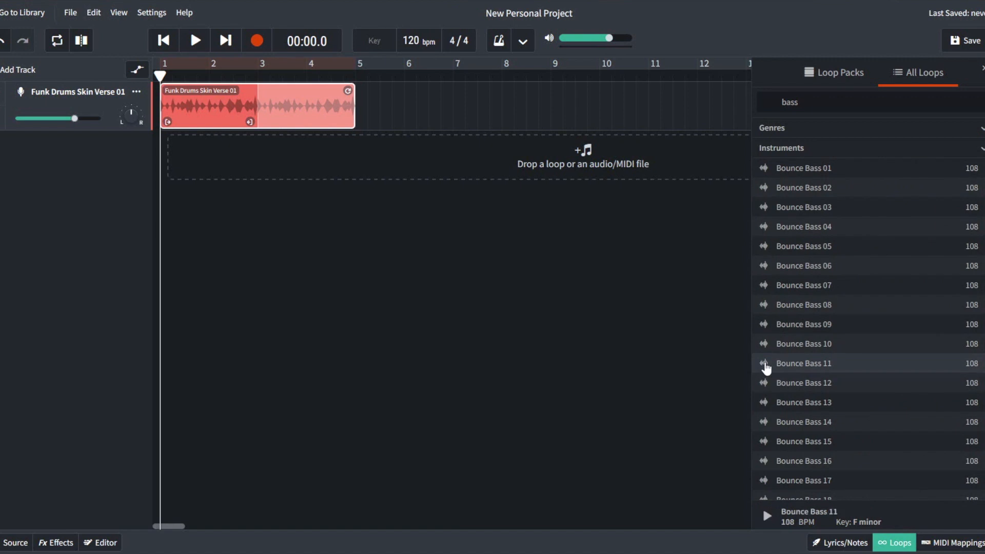
{"action": "scroll", "coordinate": [766, 368], "scroll_direction": "down", "scroll_amount": 4}
{"action": "scroll", "coordinate": [765, 367], "scroll_direction": "down", "scroll_amount": 12}
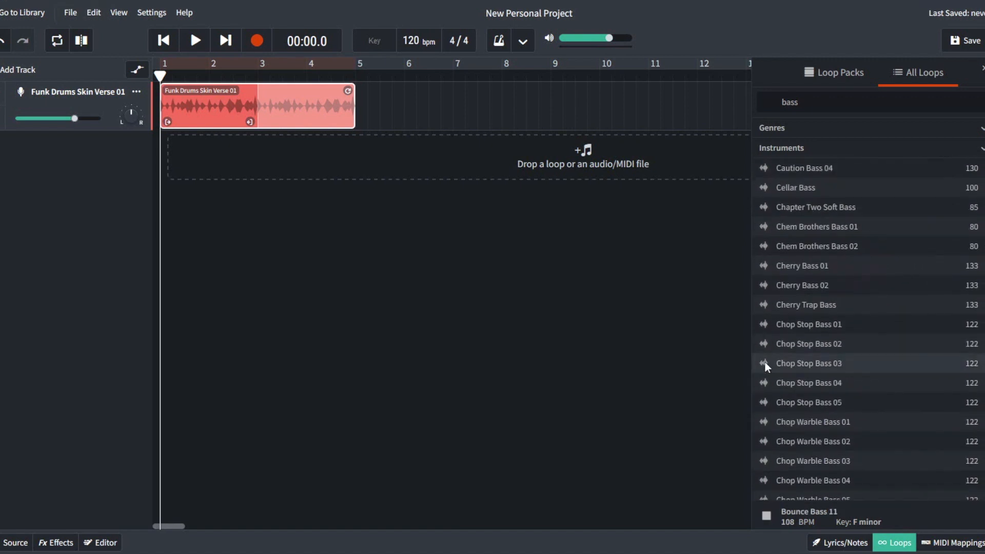
{"action": "scroll", "coordinate": [767, 359], "scroll_direction": "up", "scroll_amount": 14}
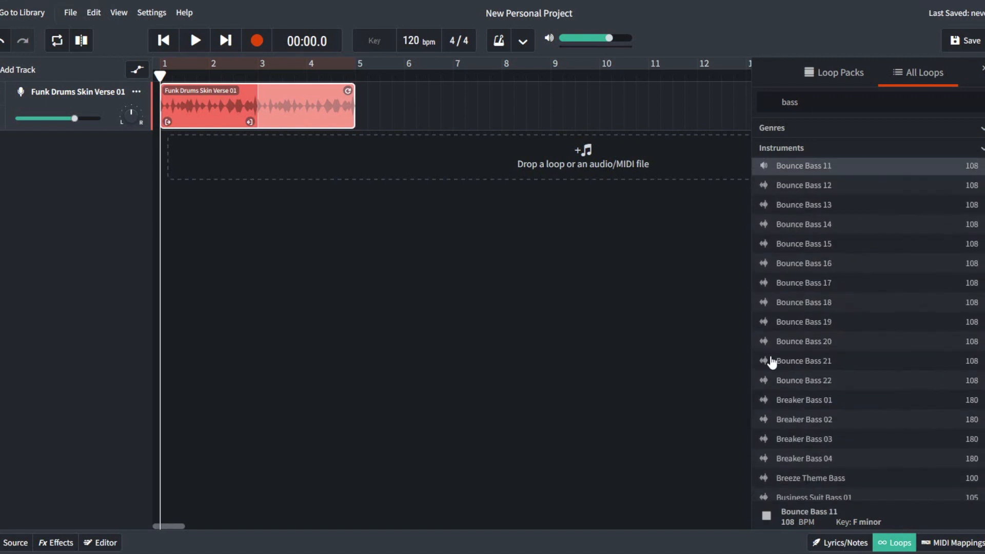
{"action": "scroll", "coordinate": [777, 349], "scroll_direction": "down", "scroll_amount": 1}
Step: Stop the preview, add Bounce Bass 11 under the drums, and loop it to bar 5
{"action": "left_click", "coordinate": [765, 363]}
{"action": "left_click_drag", "start_coordinate": [808, 362], "coordinate": [171, 153]}
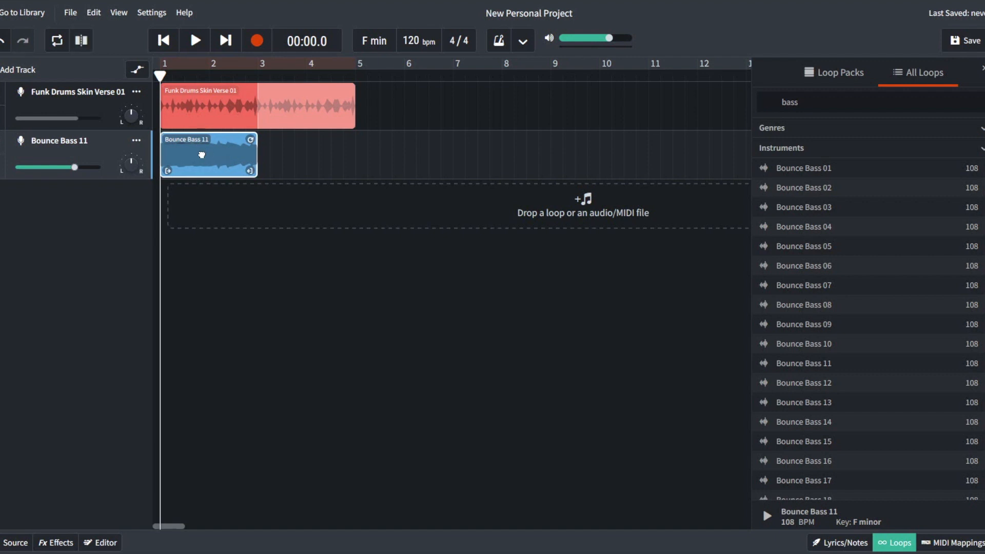
{"action": "left_click_drag", "start_coordinate": [250, 139], "coordinate": [351, 136]}
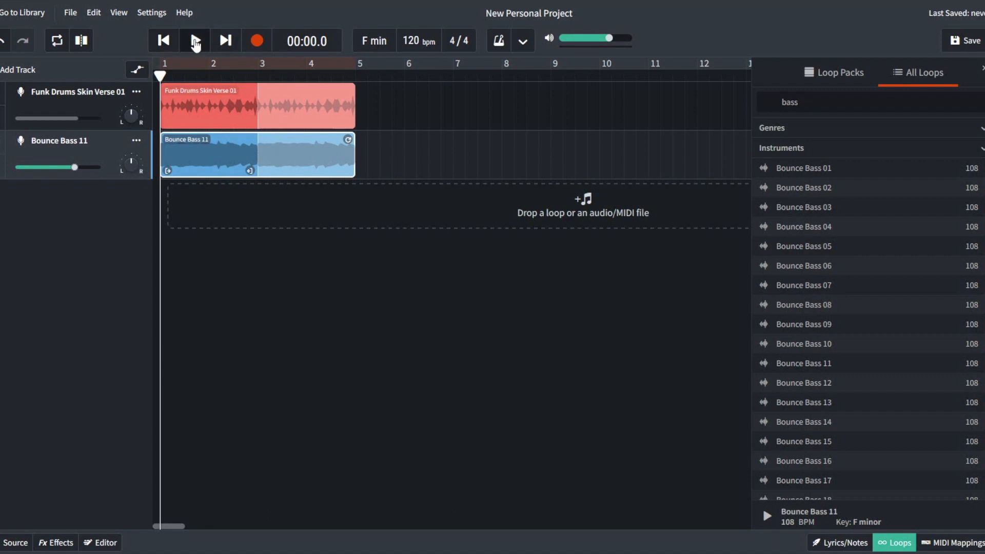
Step: Play the drums and bass together, then pause and return to the start
{"action": "left_click", "coordinate": [196, 41]}
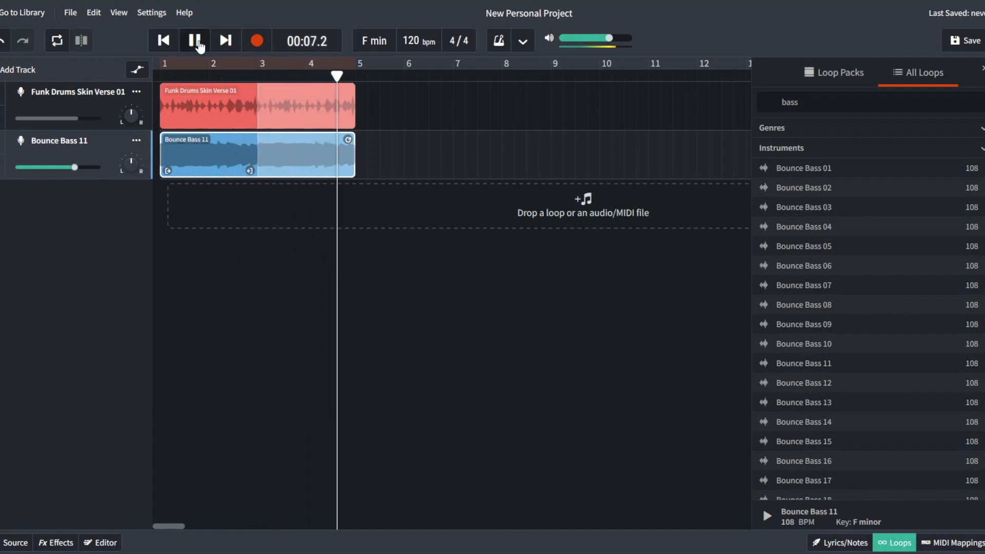
{"action": "left_click", "coordinate": [199, 45]}
{"action": "left_click", "coordinate": [163, 41]}
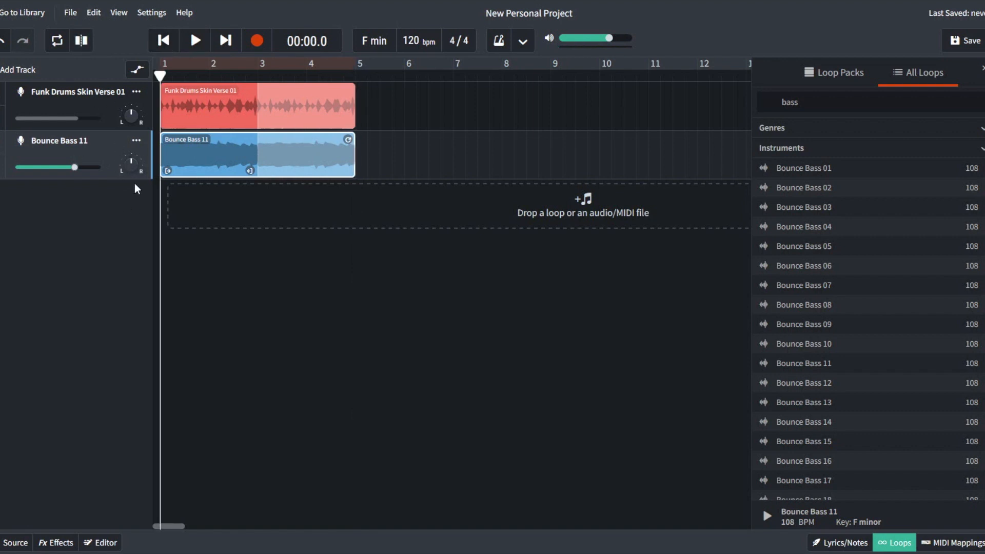
Step: Lower Bounce Bass 11 to -0.4 dB, test-play from near bar 5, then rewind to the start
{"action": "mouse_move", "coordinate": [76, 172]}
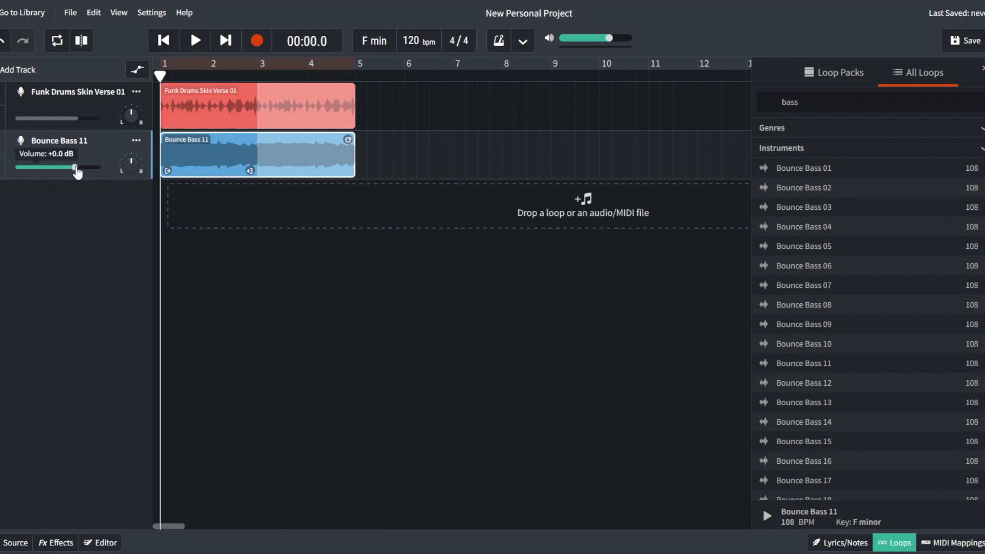
{"action": "mouse_move", "coordinate": [75, 169]}
{"action": "left_mouse_down"}
{"action": "mouse_move", "coordinate": [88, 173]}
{"action": "mouse_move", "coordinate": [64, 170]}
{"action": "mouse_move", "coordinate": [81, 168]}
{"action": "left_mouse_up"}
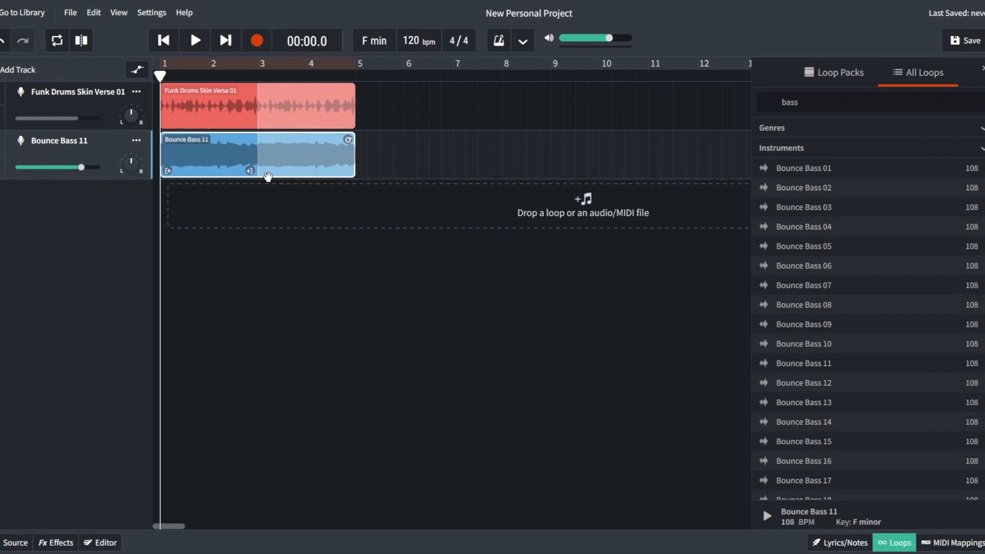
{"action": "left_click_drag", "start_coordinate": [160, 77], "coordinate": [347, 90]}
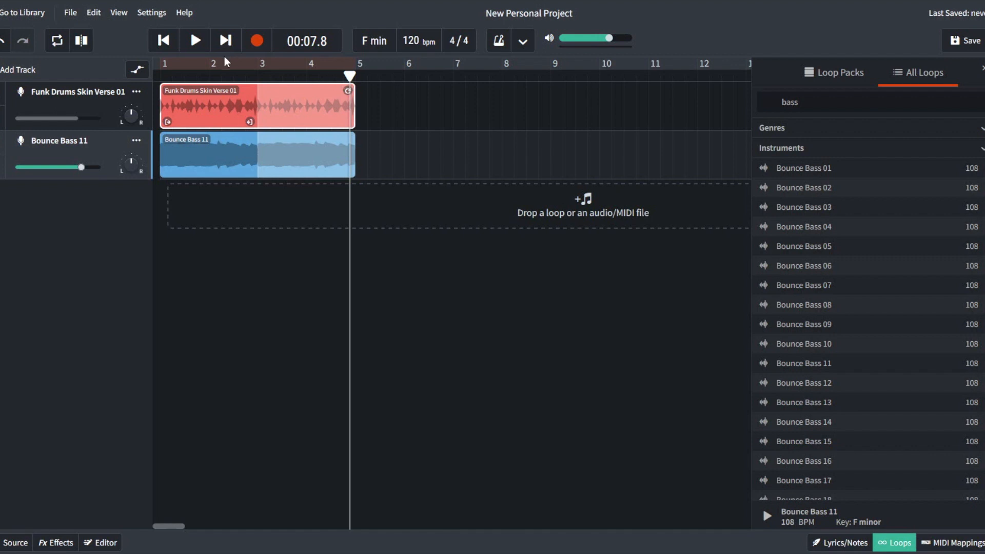
{"action": "left_click", "coordinate": [195, 41]}
{"action": "left_click", "coordinate": [195, 44]}
{"action": "left_click", "coordinate": [165, 41]}
{"action": "left_click", "coordinate": [165, 41]}
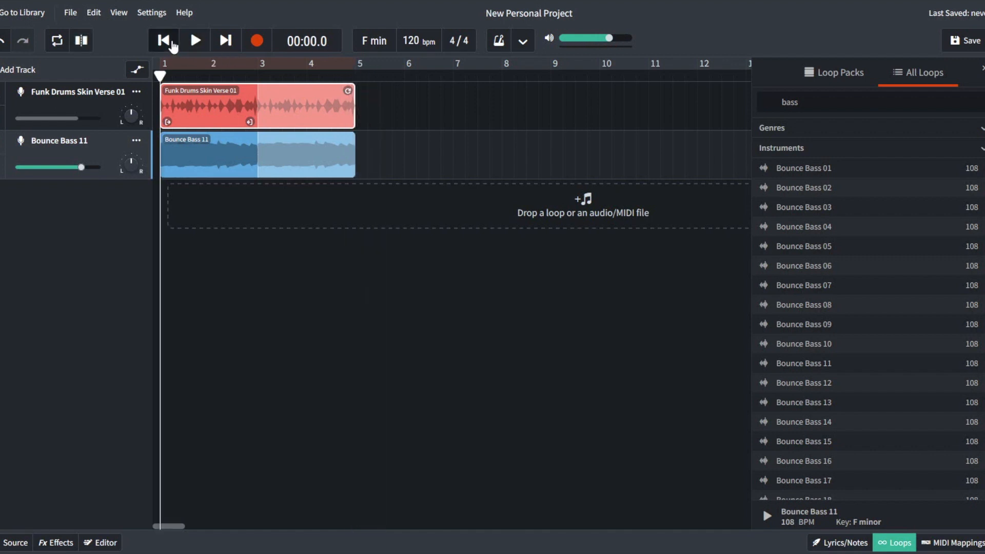
{"action": "left_click", "coordinate": [58, 41]}
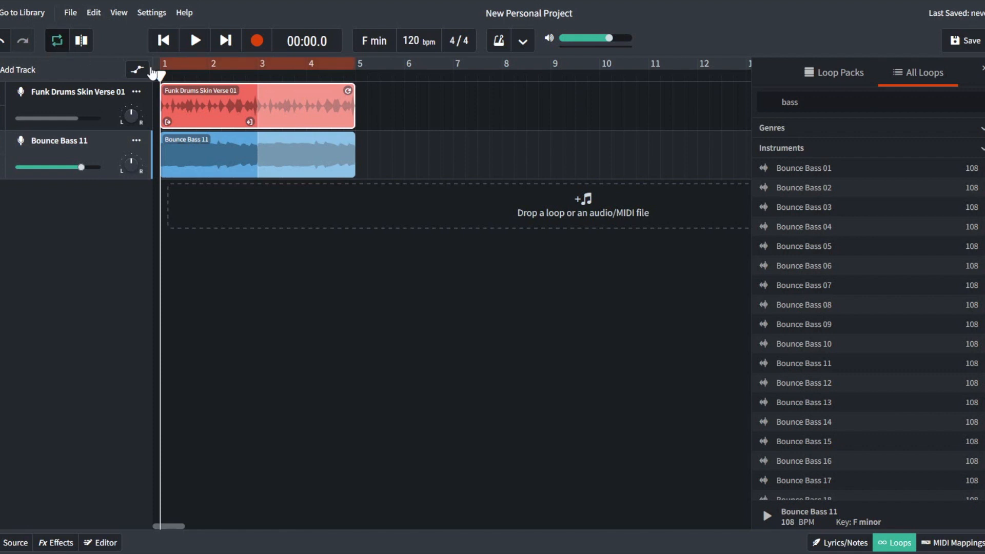
{"action": "mouse_move", "coordinate": [239, 63]}
{"action": "left_mouse_down"}
{"action": "mouse_move", "coordinate": [296, 62]}
{"action": "mouse_move", "coordinate": [220, 62]}
{"action": "left_mouse_up"}
{"action": "left_click", "coordinate": [195, 41]}
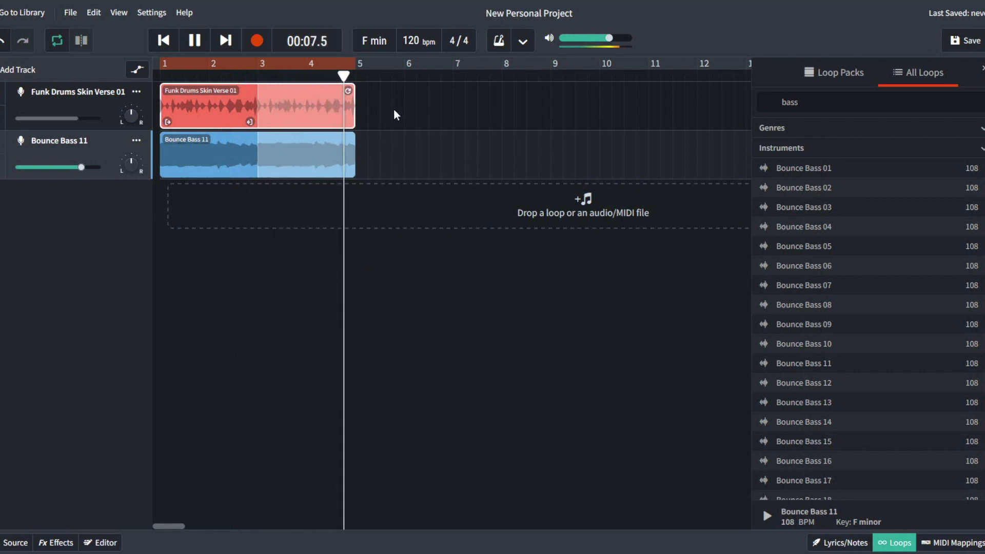
{"action": "key", "text": "space"}
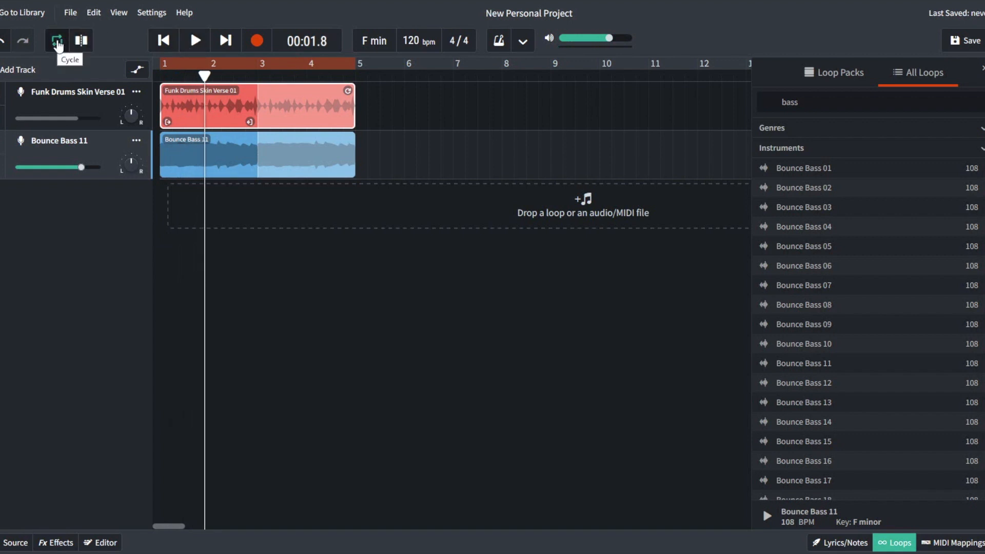
{"action": "left_click", "coordinate": [57, 45]}
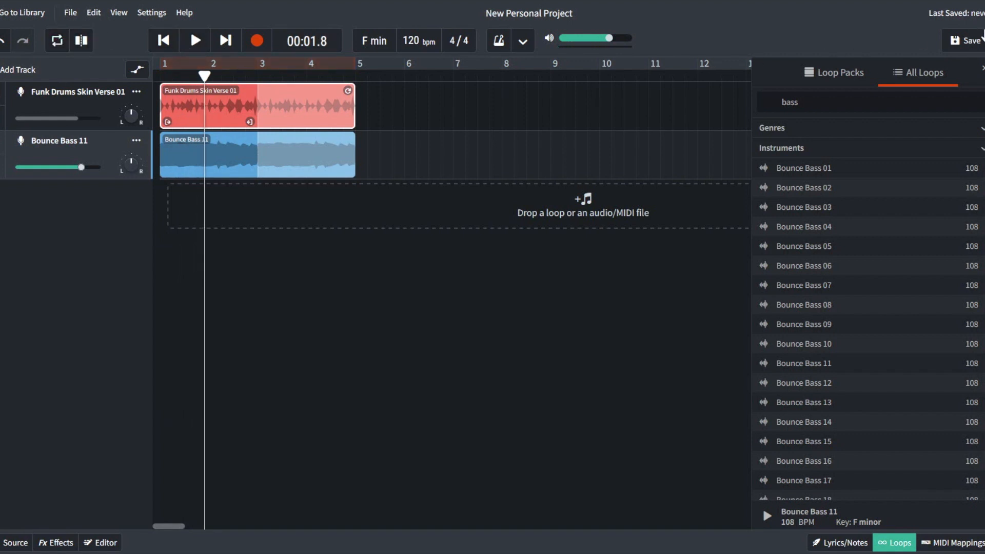
Step: Save the project and go back to My Library, where New Personal Project is listed
{"action": "left_click", "coordinate": [969, 45]}
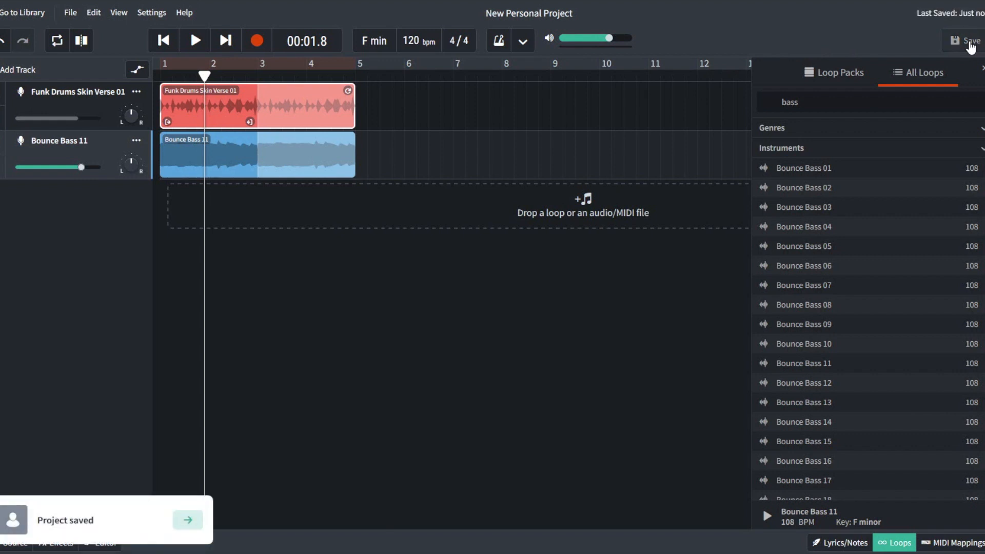
{"action": "left_click", "coordinate": [11, 16]}
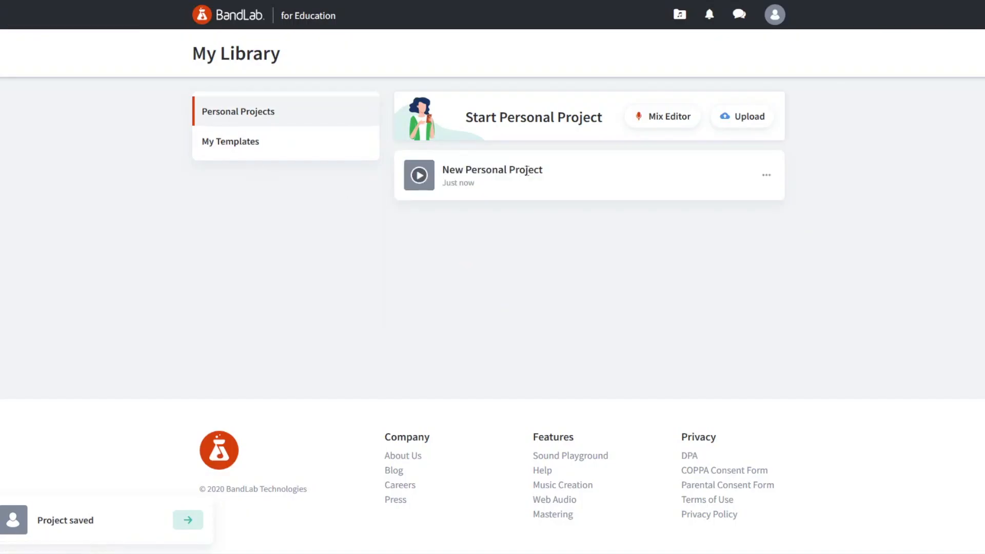
Step: Rename New Personal Project to 'Funky' from its options menu
{"action": "left_click", "coordinate": [766, 175]}
{"action": "left_click", "coordinate": [722, 225]}
{"action": "key", "text": "ctrl+a"}
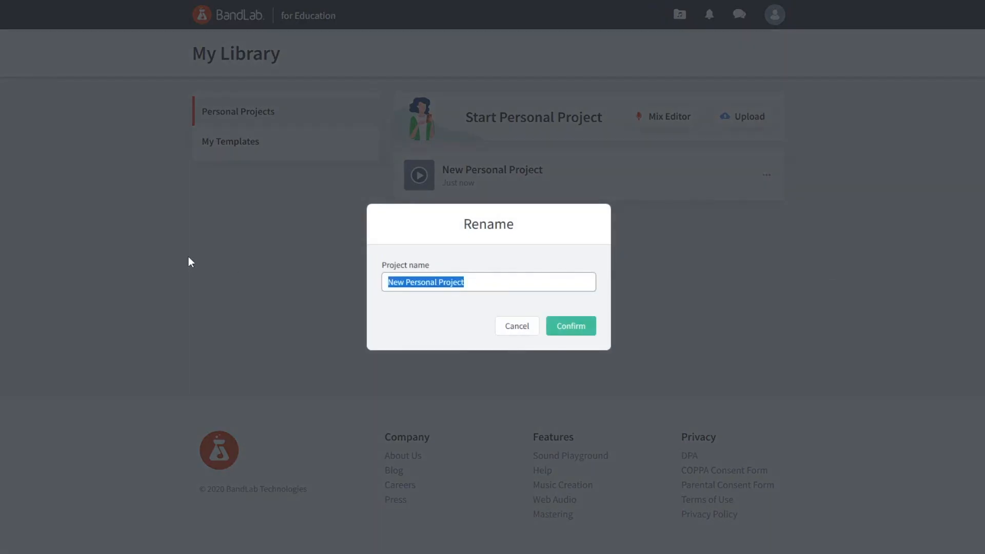
{"action": "type", "text": "Funky"}
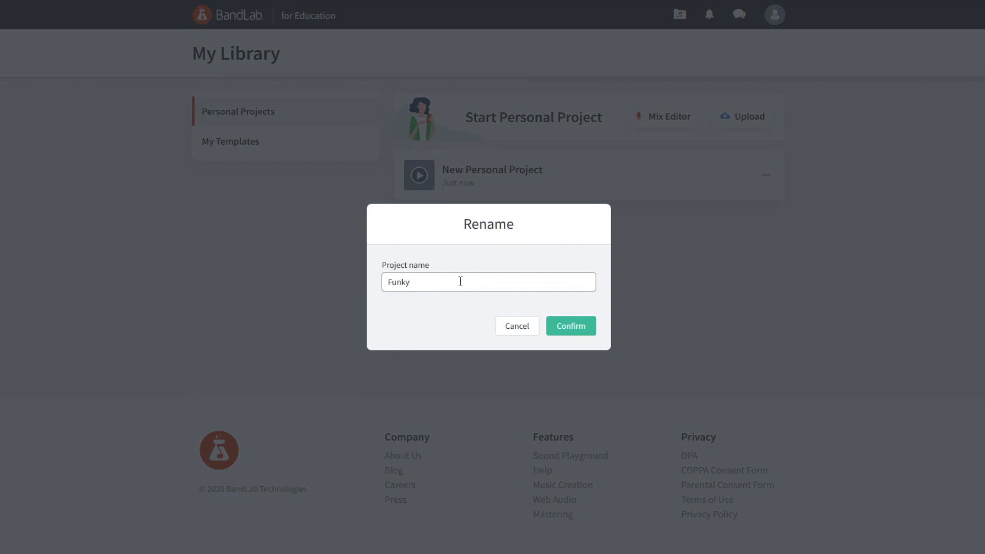
{"action": "left_click", "coordinate": [576, 332]}
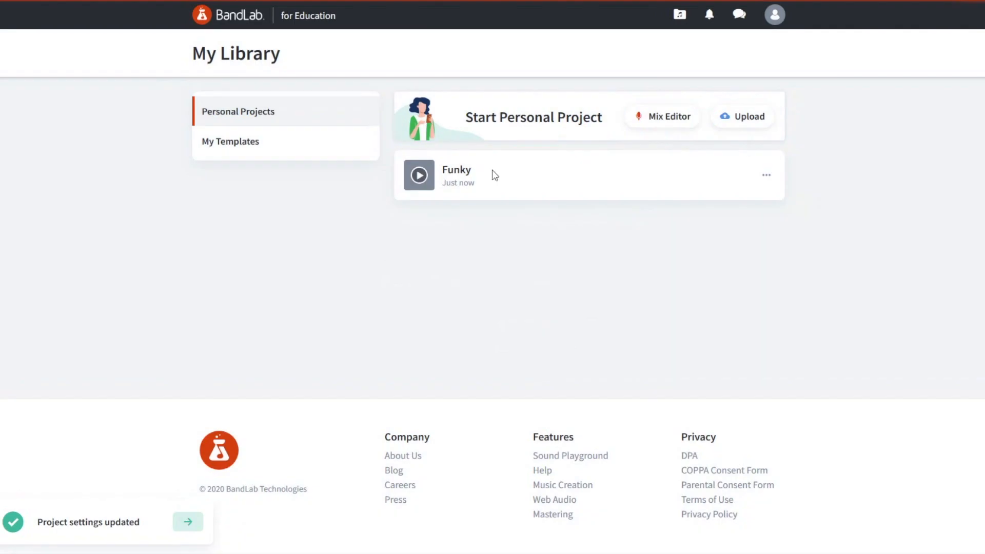